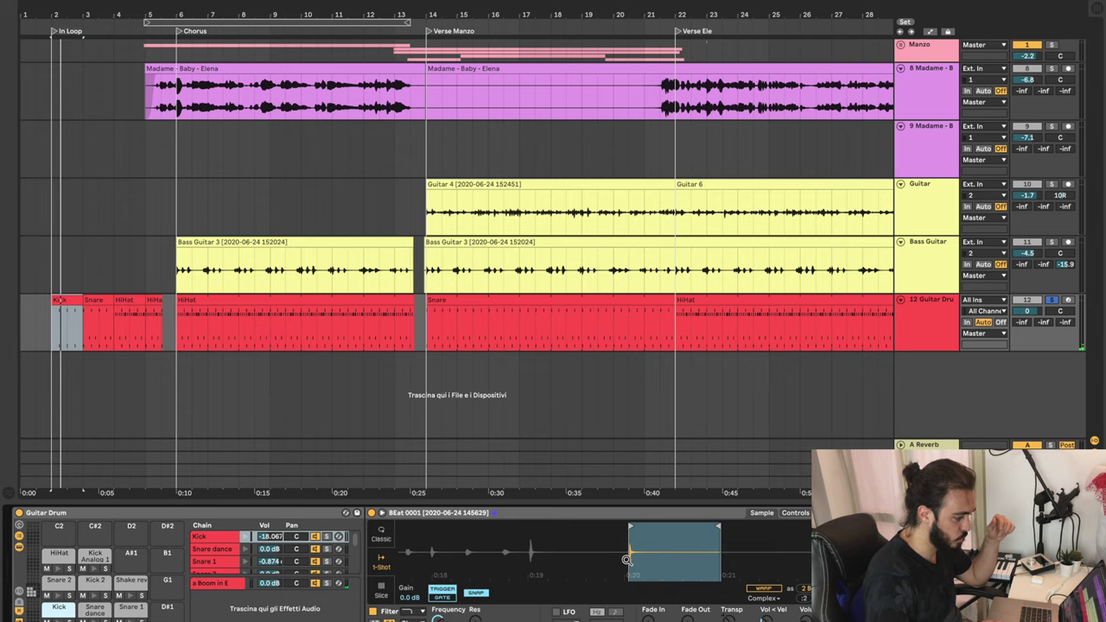
Step: Inspect the sample waveforms behind the Kick, Snare 1 and HiHat pads of the Guitar Drum rack
scroll(630, 558, down, 4)
click(121, 605)
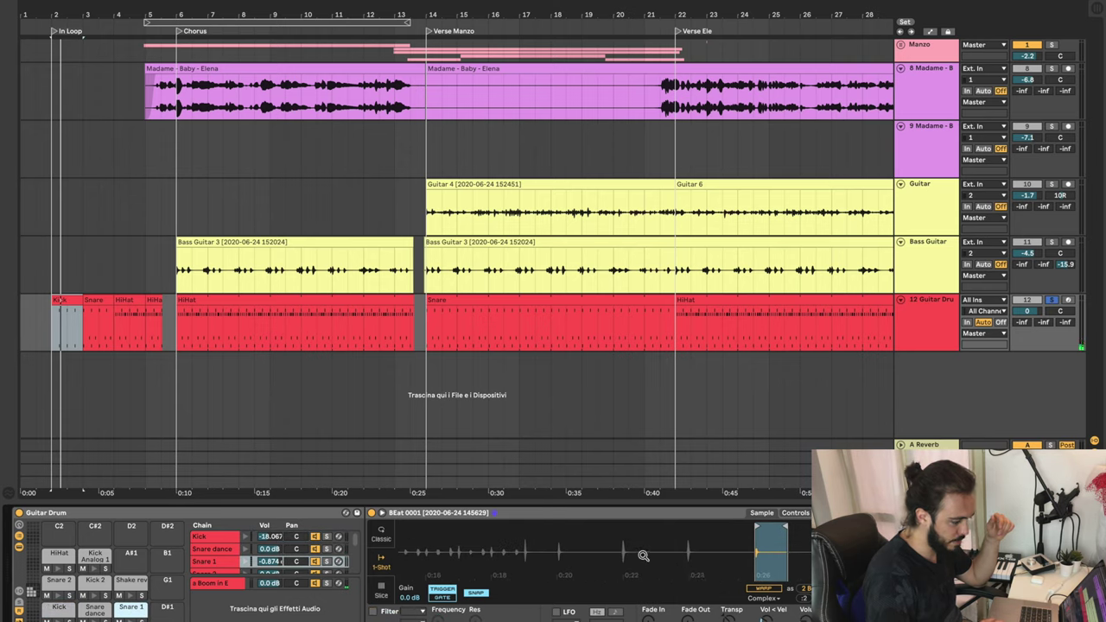
scroll(678, 550, down, 4)
click(58, 558)
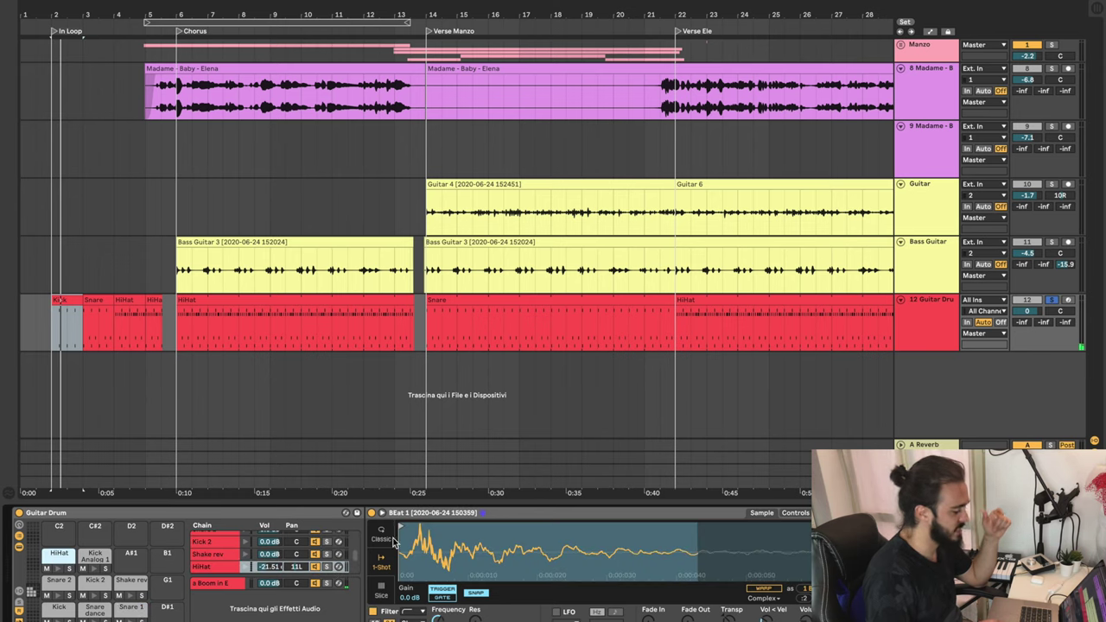
click(59, 607)
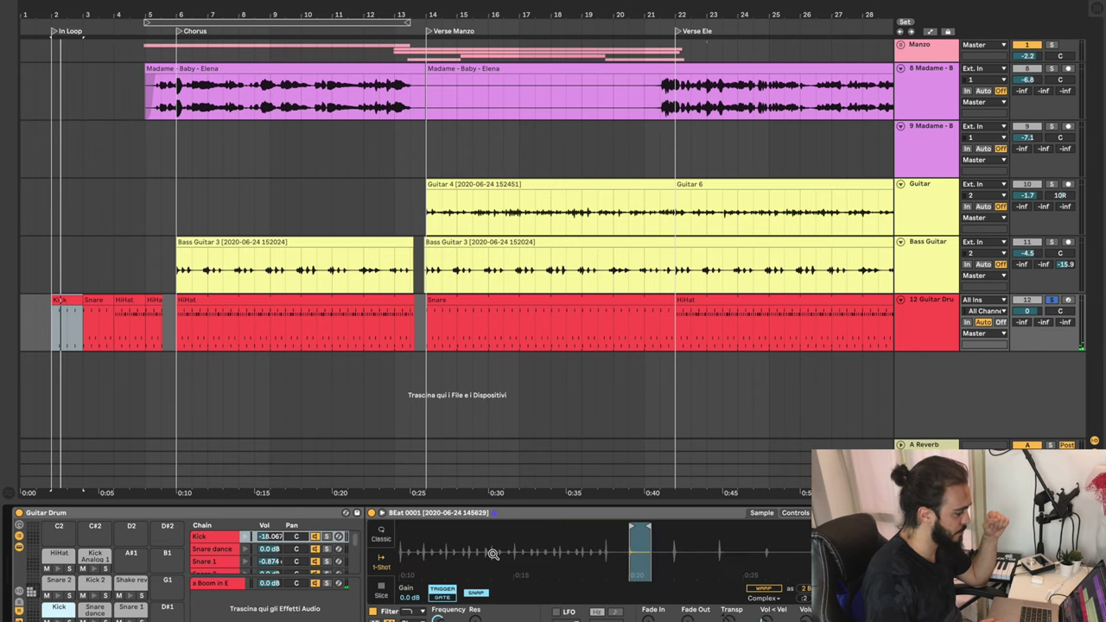
Step: Collapse the Kick pad's sampler to expose its effect chain, checking the Kick Analog 1 sample as well
double_click(526, 514)
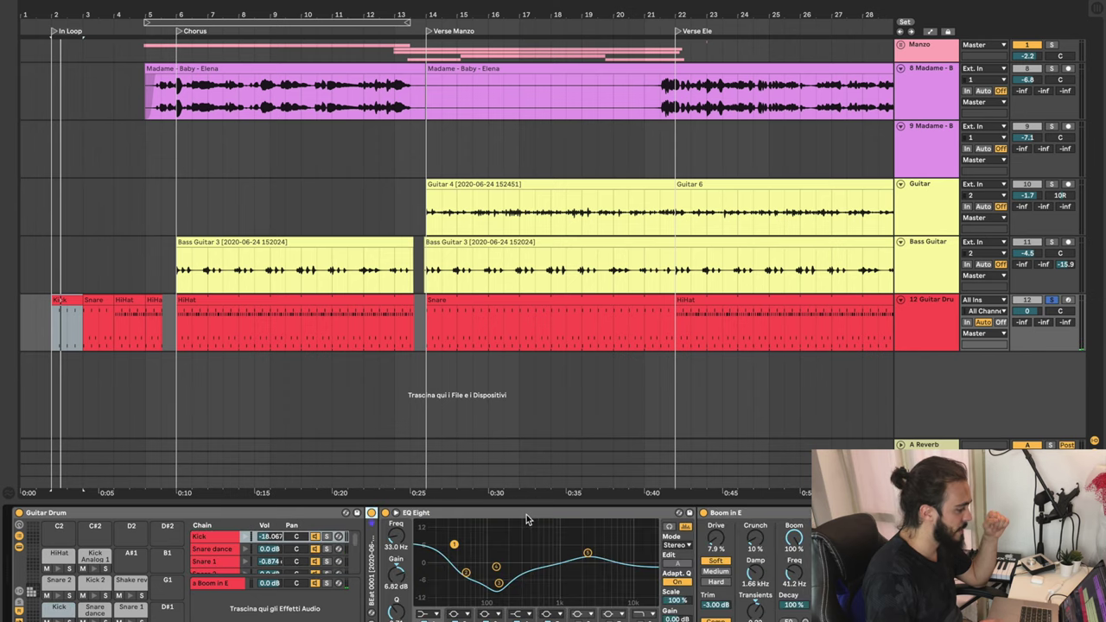
click(95, 558)
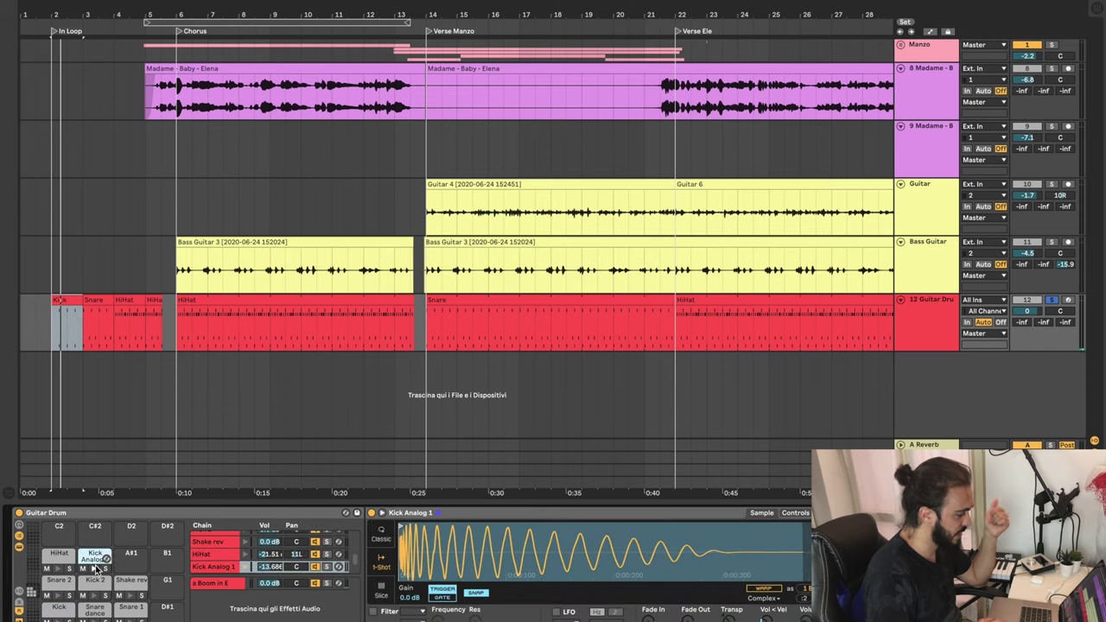
click(69, 611)
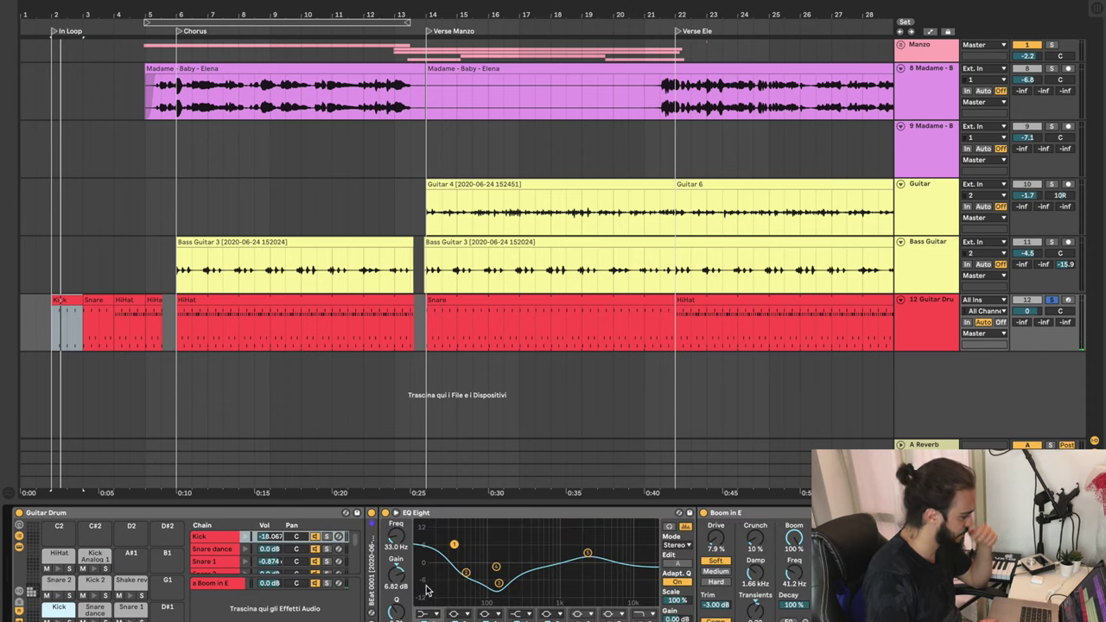
Step: Bypass EQ Eight and Boom in E to audition the dry Kick pad, and switch both devices back on
click(576, 521)
click(385, 514)
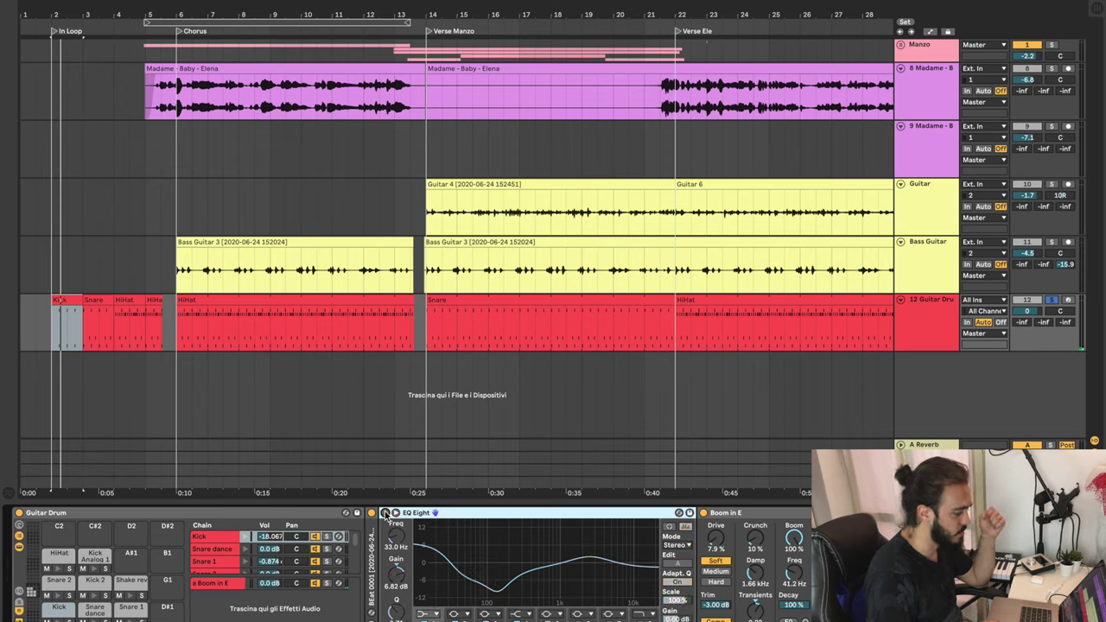
click(68, 610)
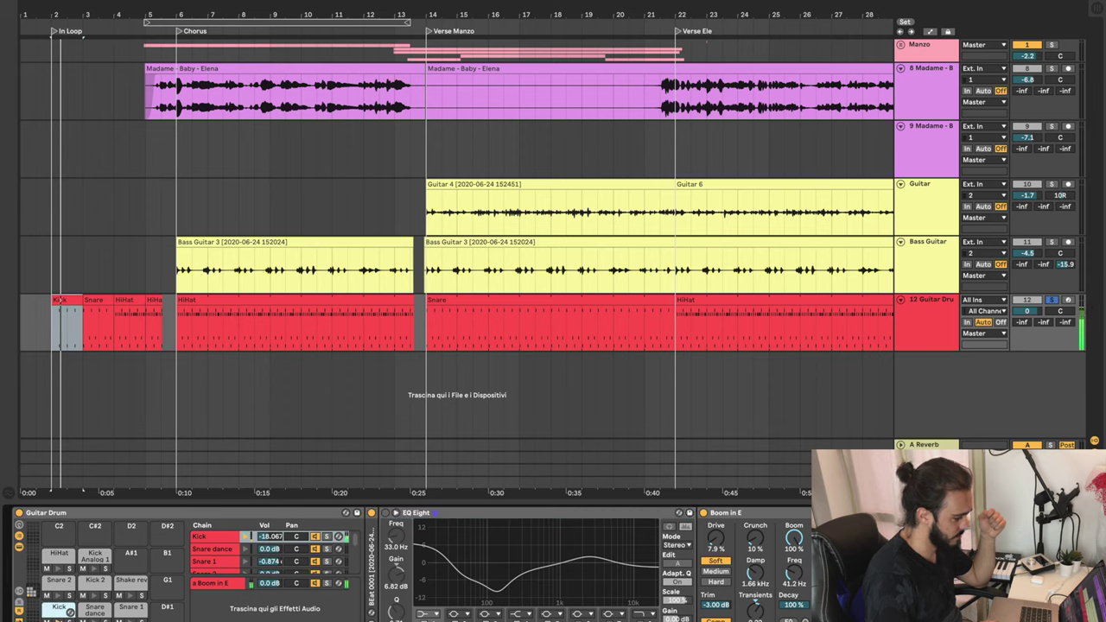
click(710, 513)
click(70, 611)
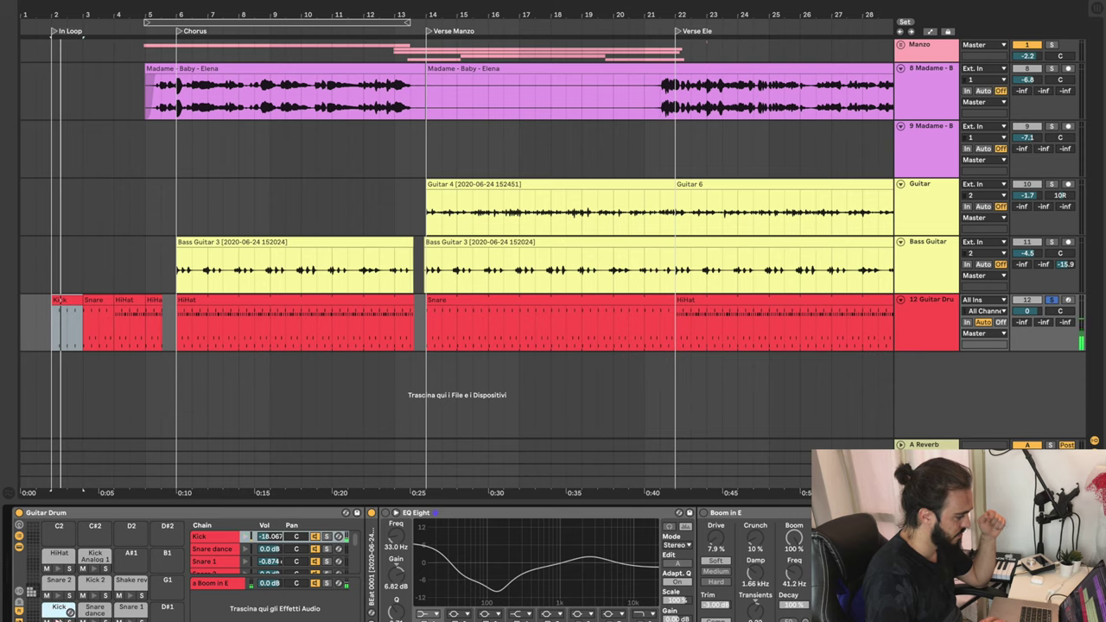
click(385, 514)
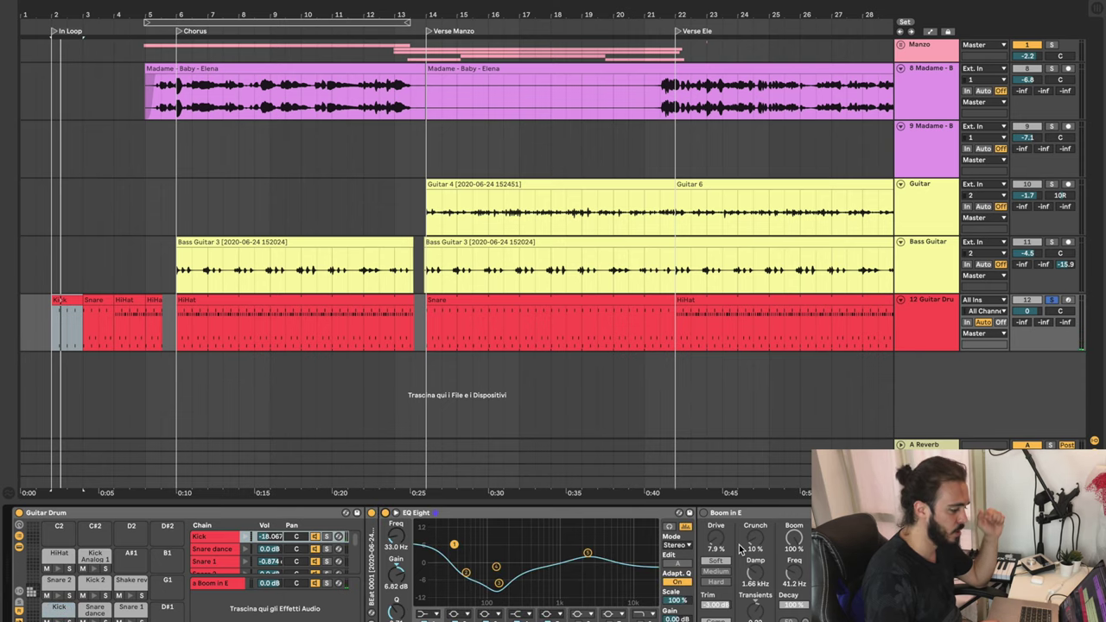
click(703, 512)
click(499, 514)
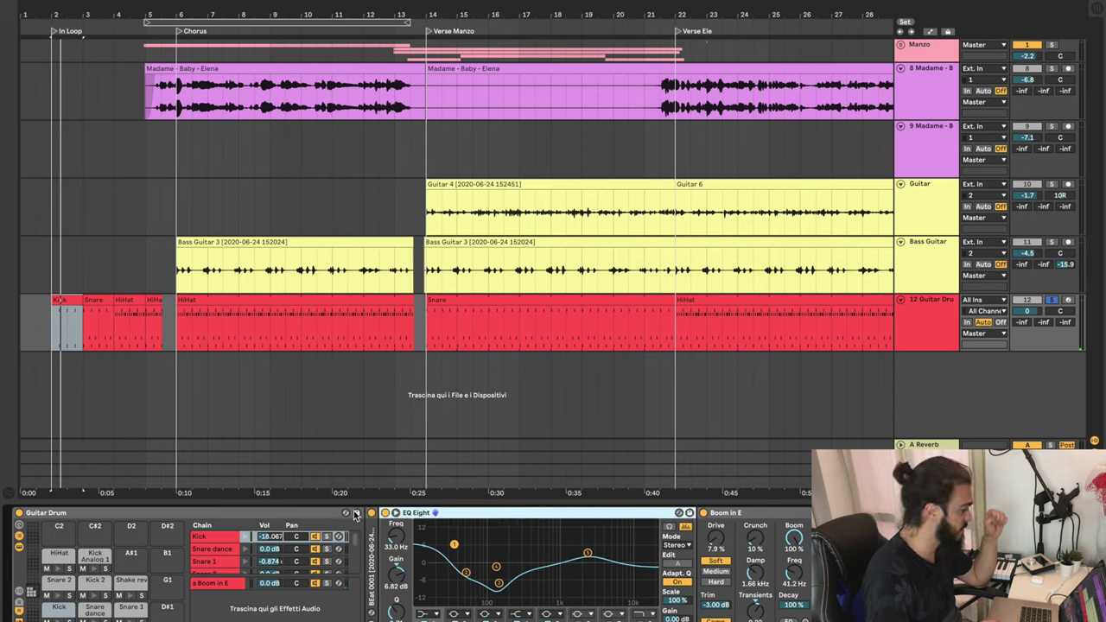
Step: Audition the Kick Analog 1 pad and look through the drum rack's pads
click(95, 568)
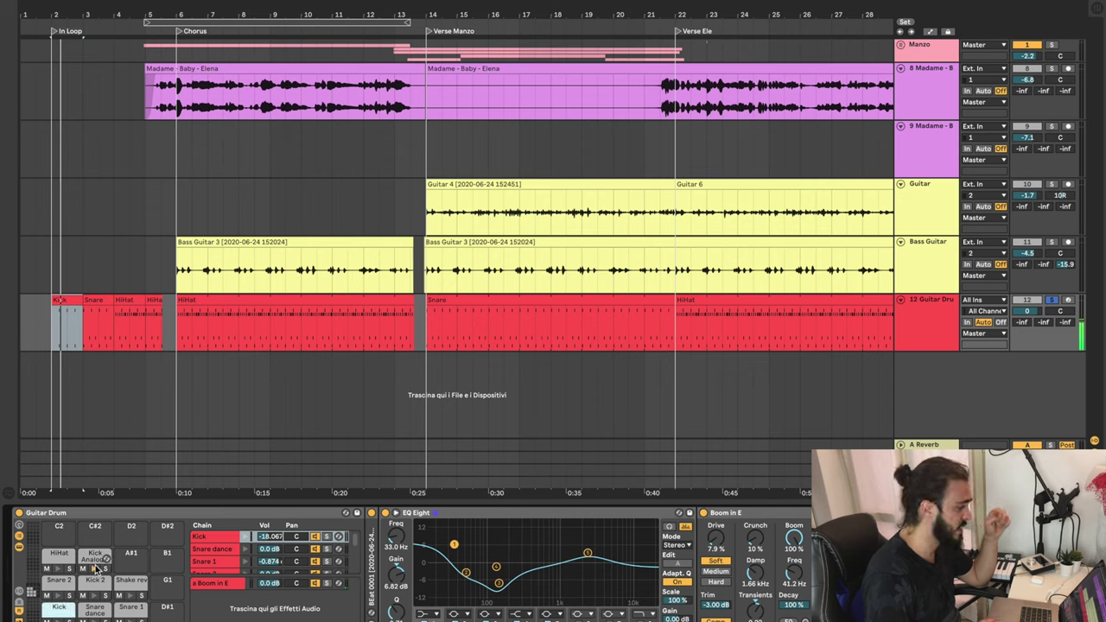
scroll(312, 567, down, 5)
scroll(266, 569, up, 5)
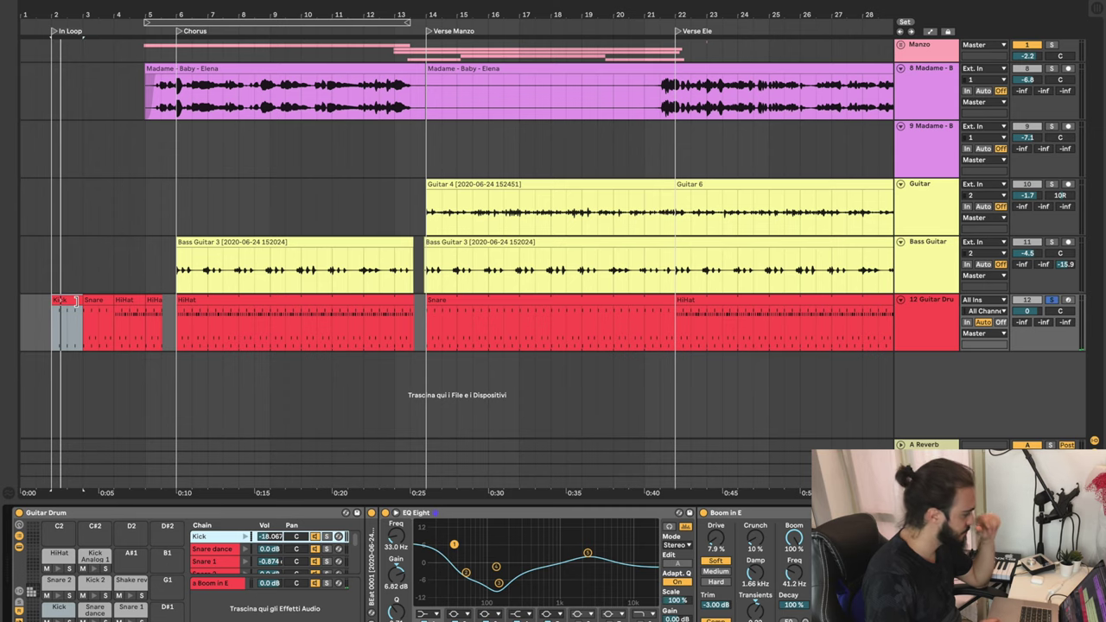
Step: Audition the Snare 1 pad and examine its sample region and its Valhalla reverb
click(131, 608)
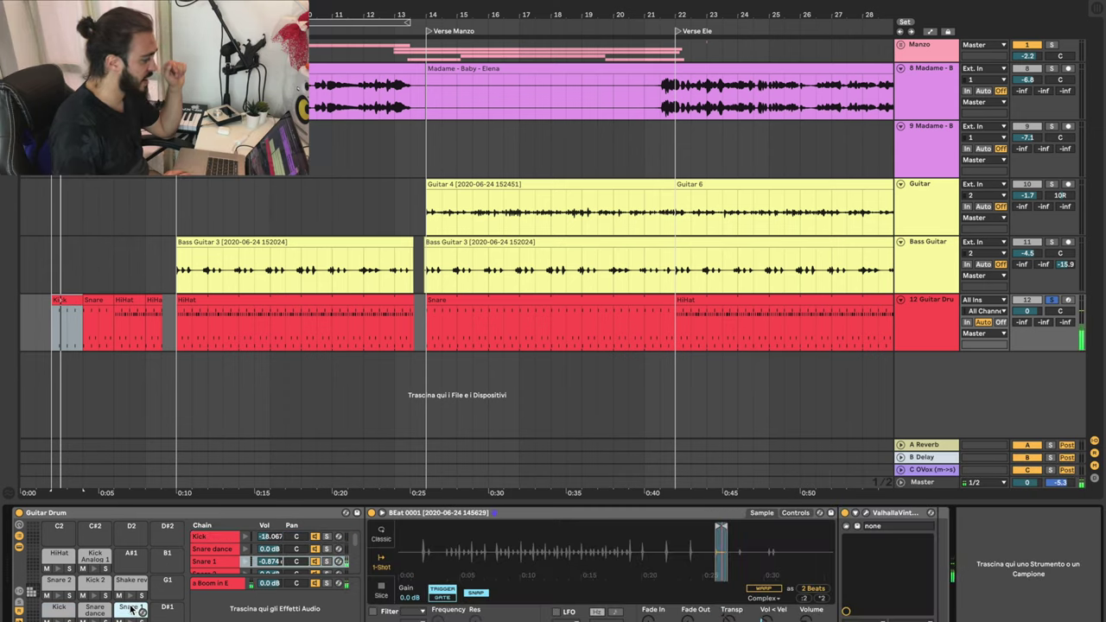
drag(721, 538, 597, 552)
drag(679, 537, 683, 548)
click(886, 516)
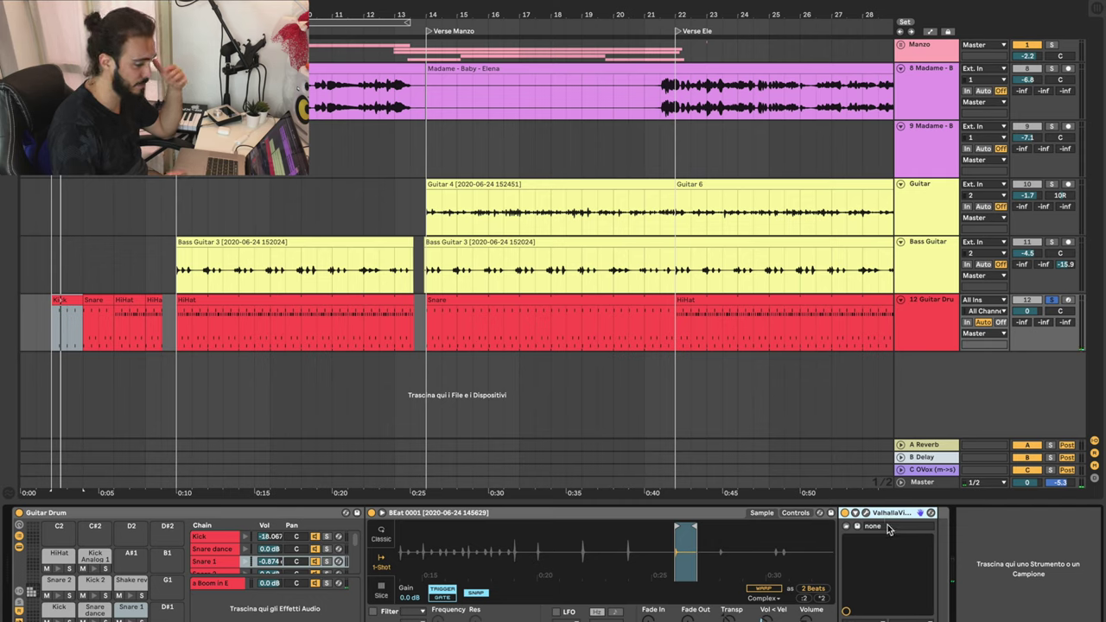
click(142, 612)
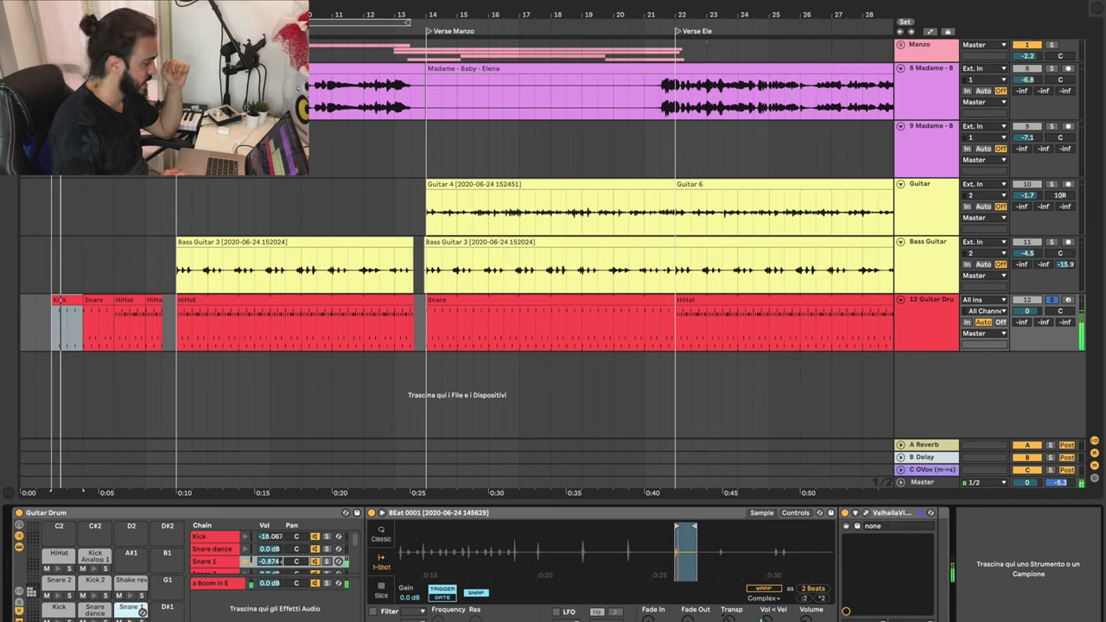
Step: Compare the samples and devices of the HiHat and Snare 1 pads
click(58, 562)
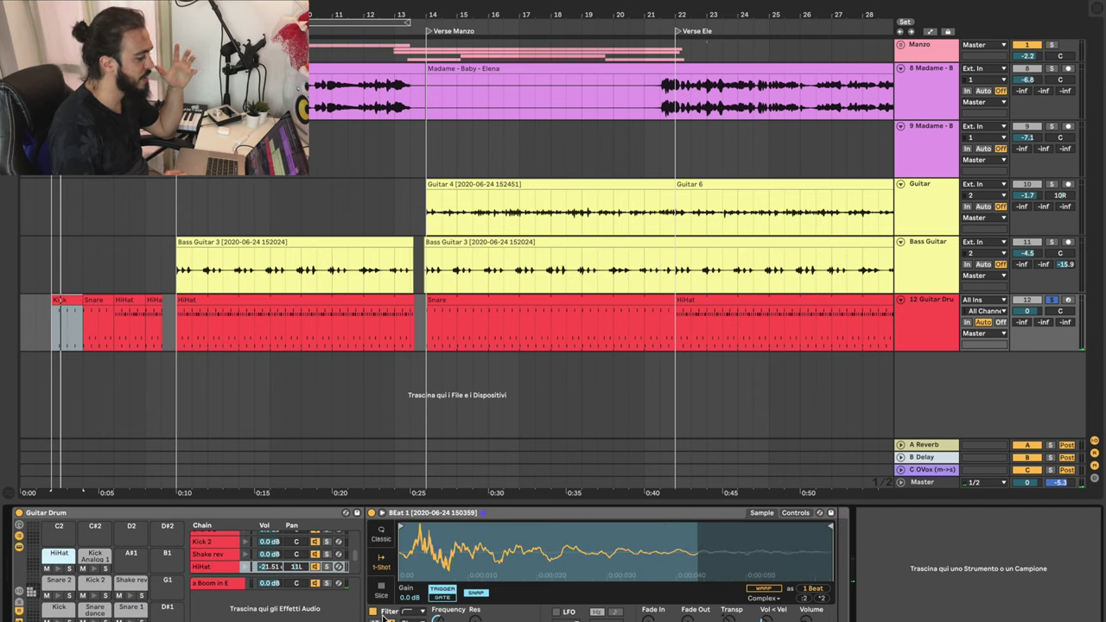
click(132, 612)
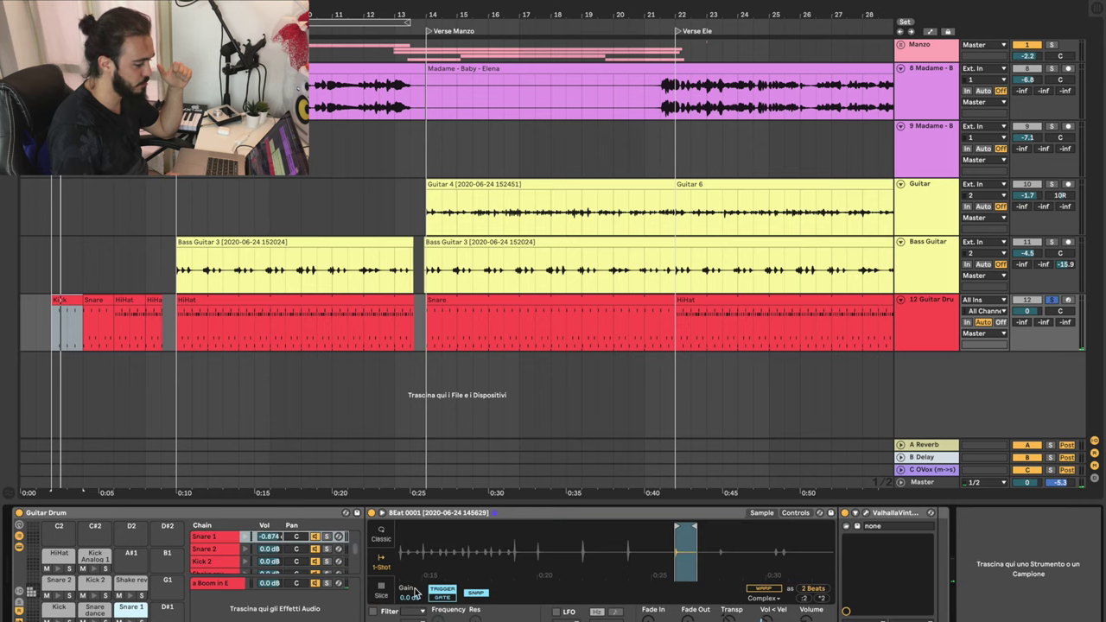
click(62, 558)
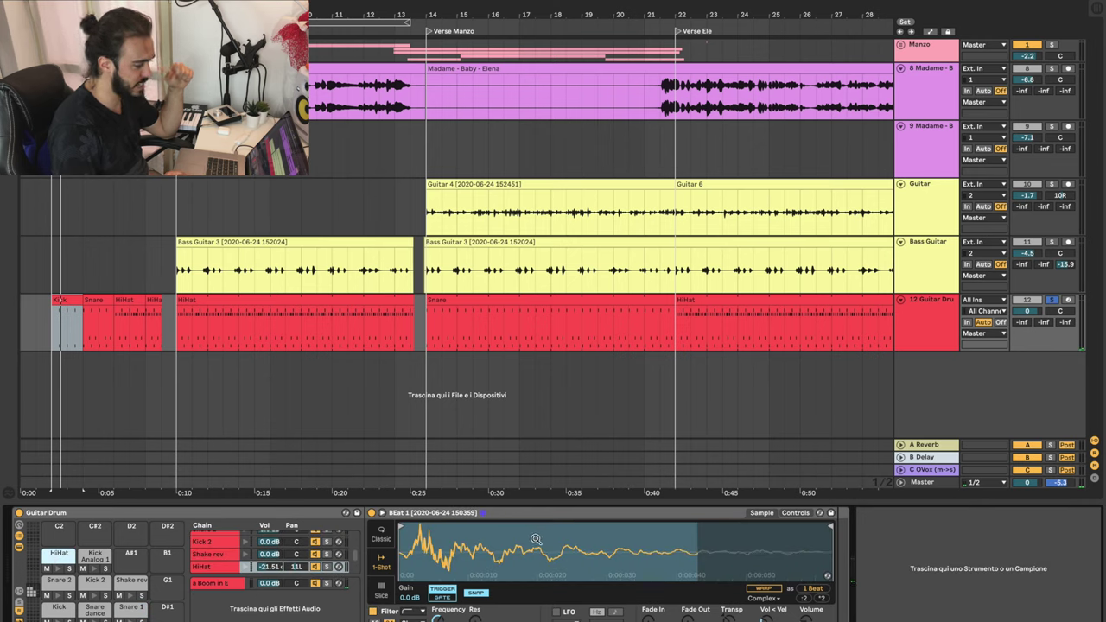
click(134, 612)
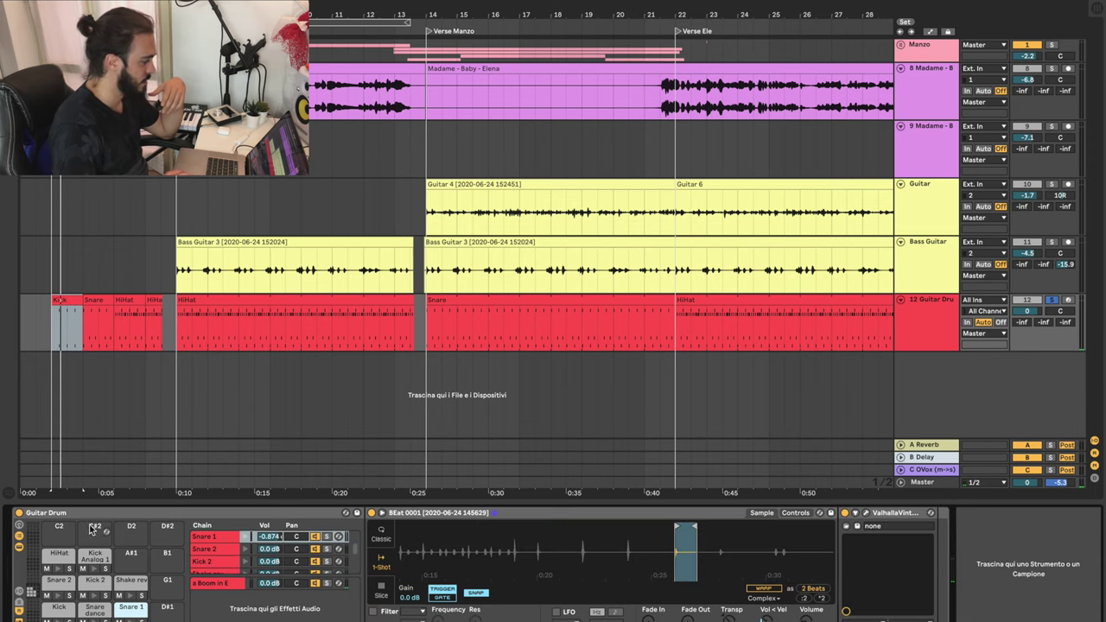
click(58, 556)
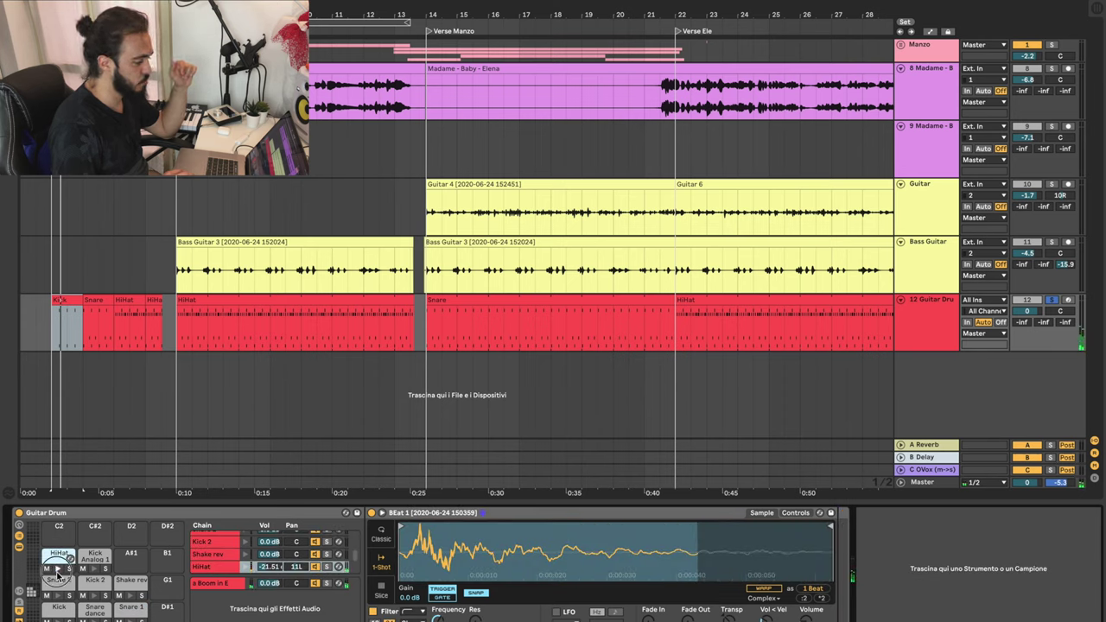
Step: Audition the HiHat pad with its sampler's filter on and off, leaving the filter switched on
click(58, 570)
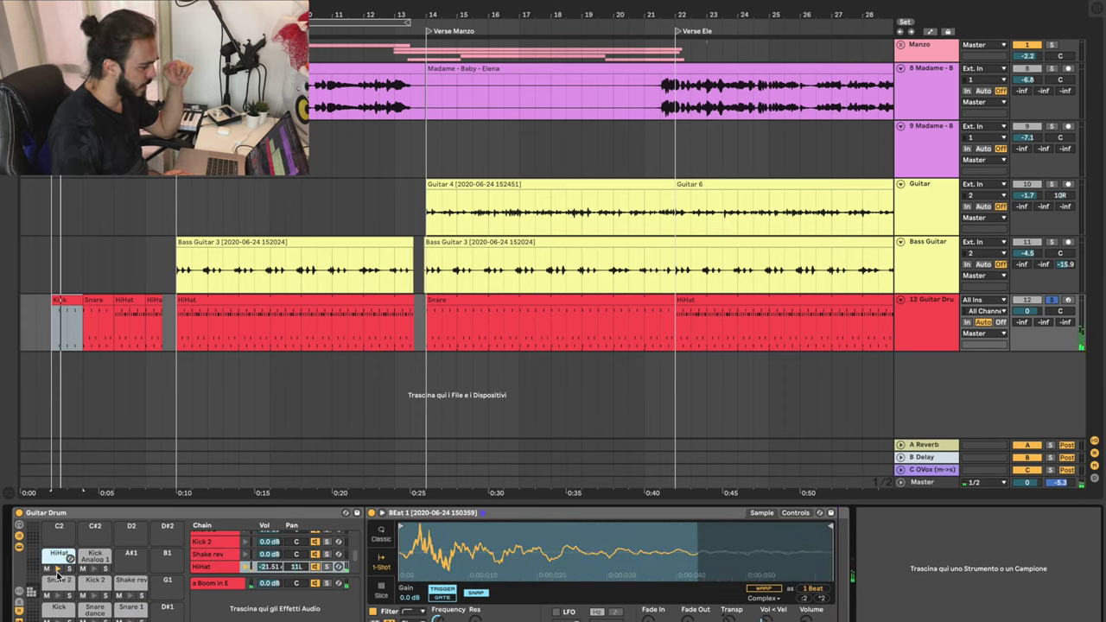
click(374, 613)
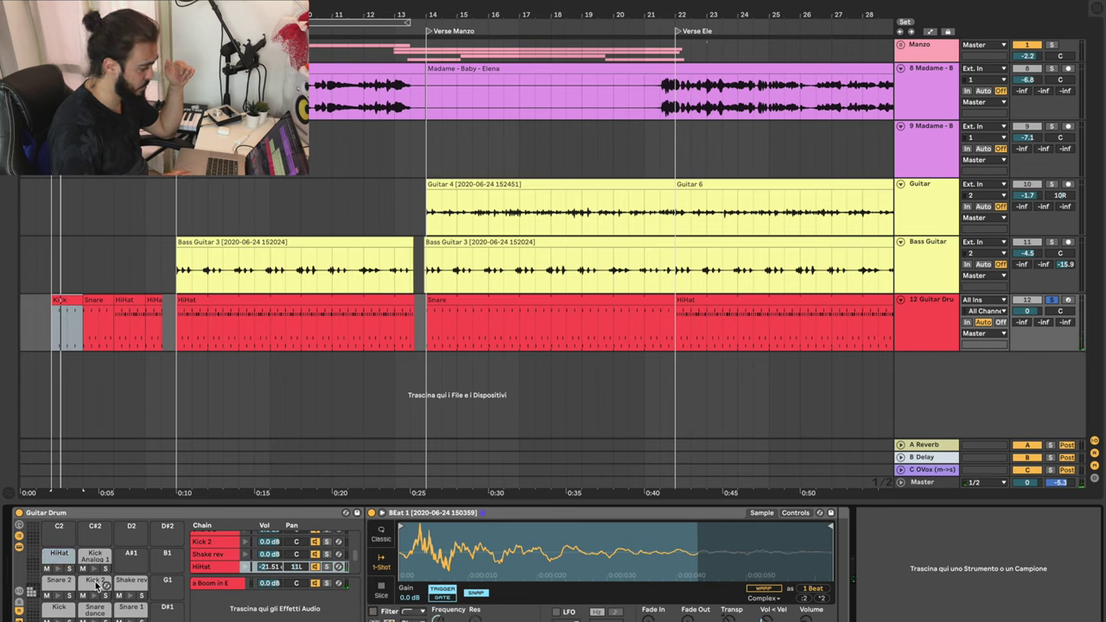
click(58, 568)
click(58, 568)
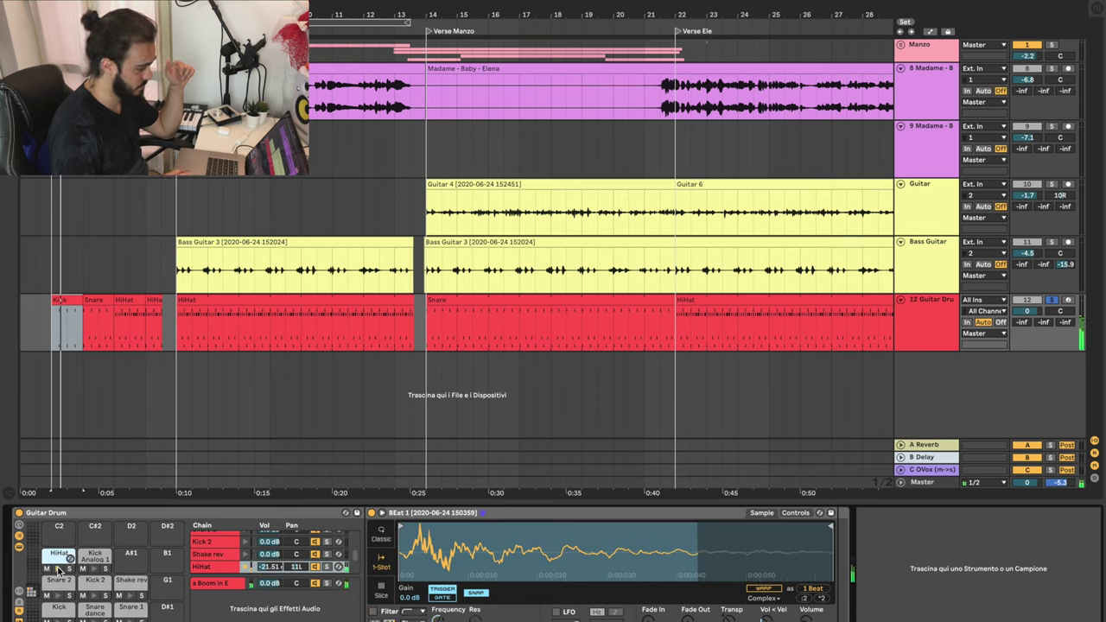
click(373, 611)
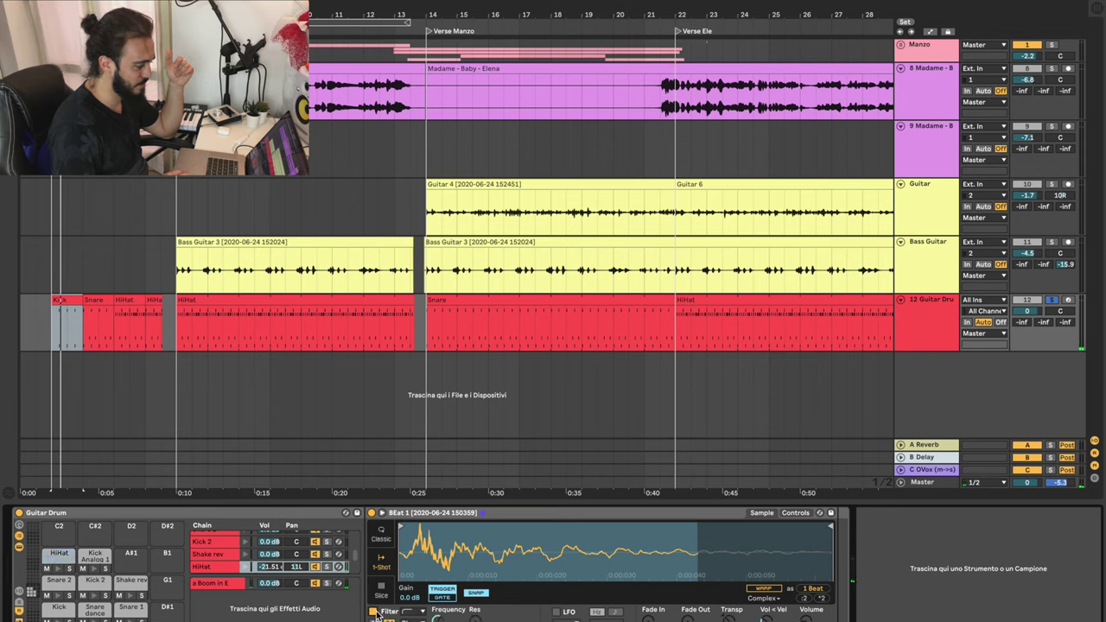
click(60, 569)
click(61, 569)
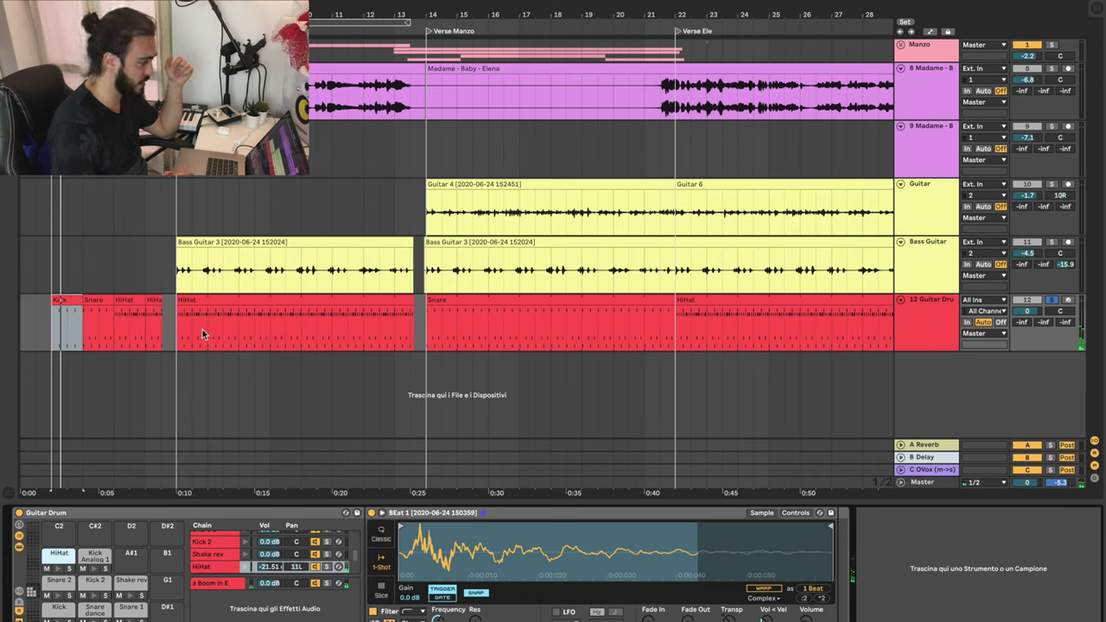
Step: Play the drum track from the HiHat clip at the Chorus marker and view that clip's MIDI notes
click(187, 299)
key(space)
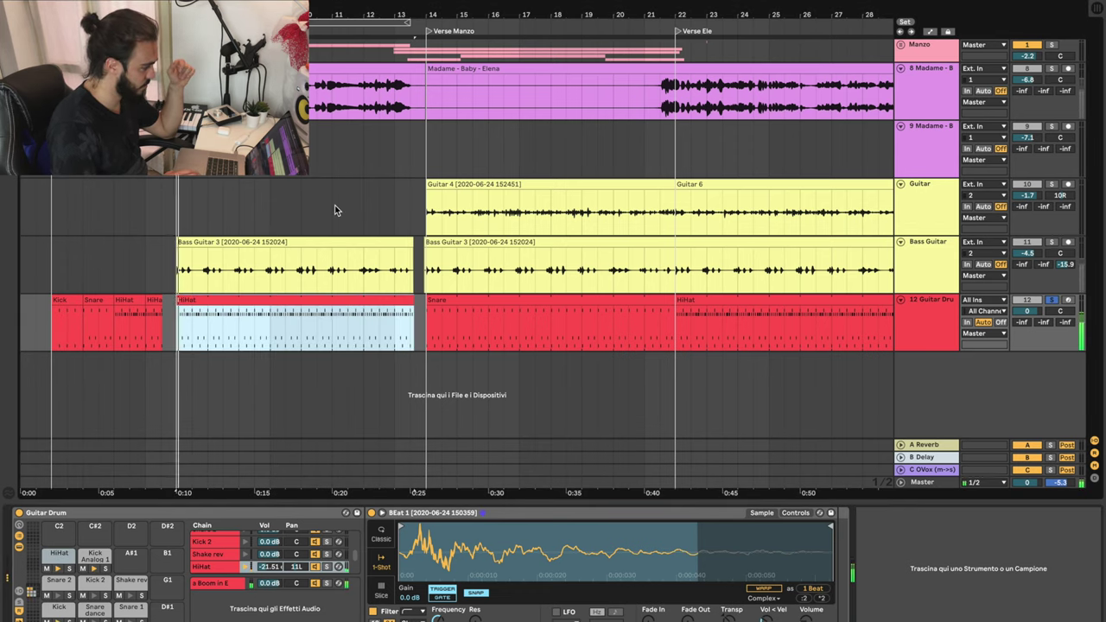
double_click(195, 306)
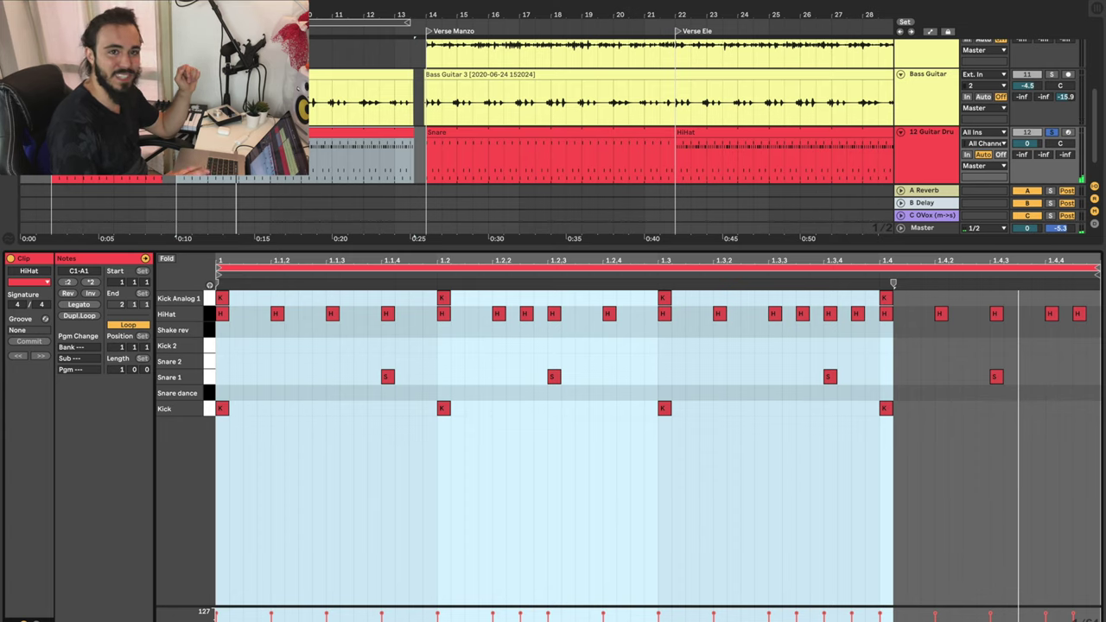
key(space)
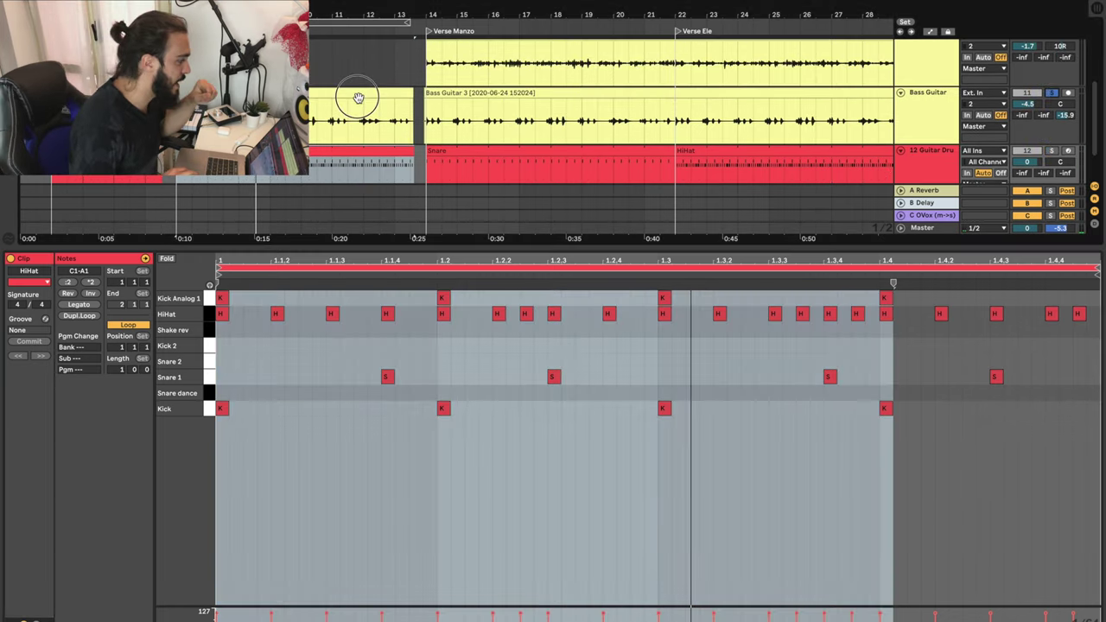
Step: Group all the effects on the Bass Guitar track into an Audio Effect Rack and bypass the rack
click(357, 97)
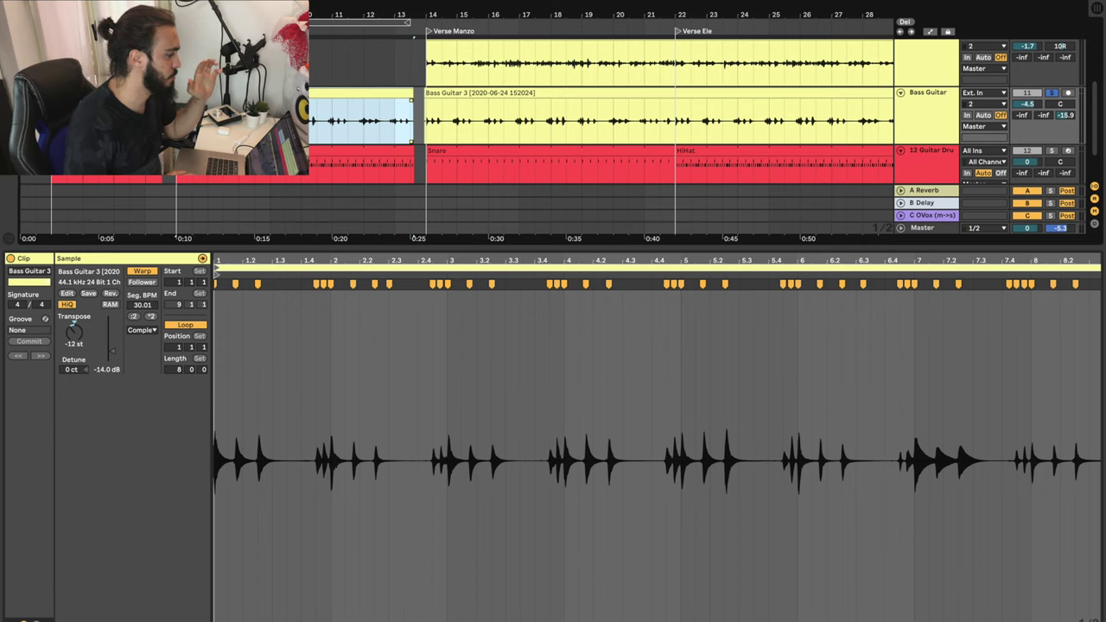
click(907, 107)
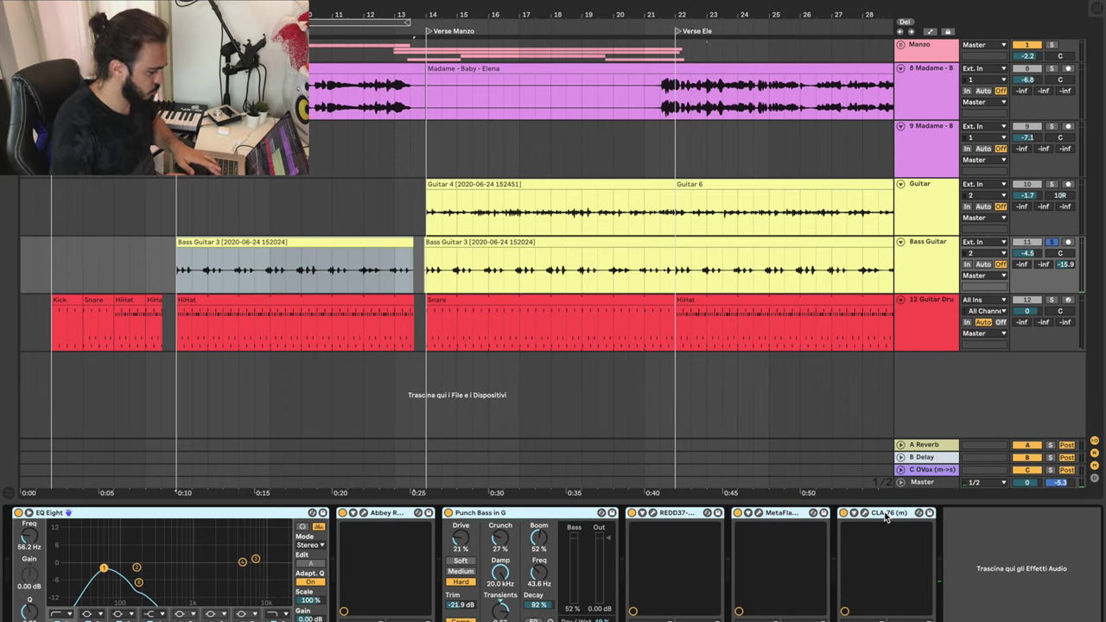
key(super+g)
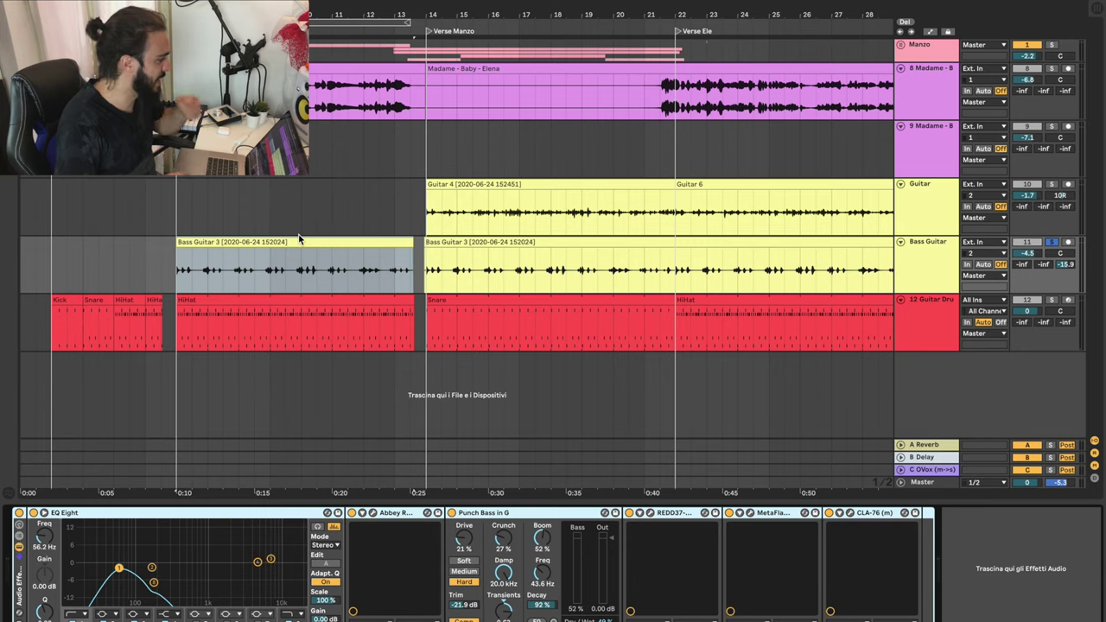
click(19, 513)
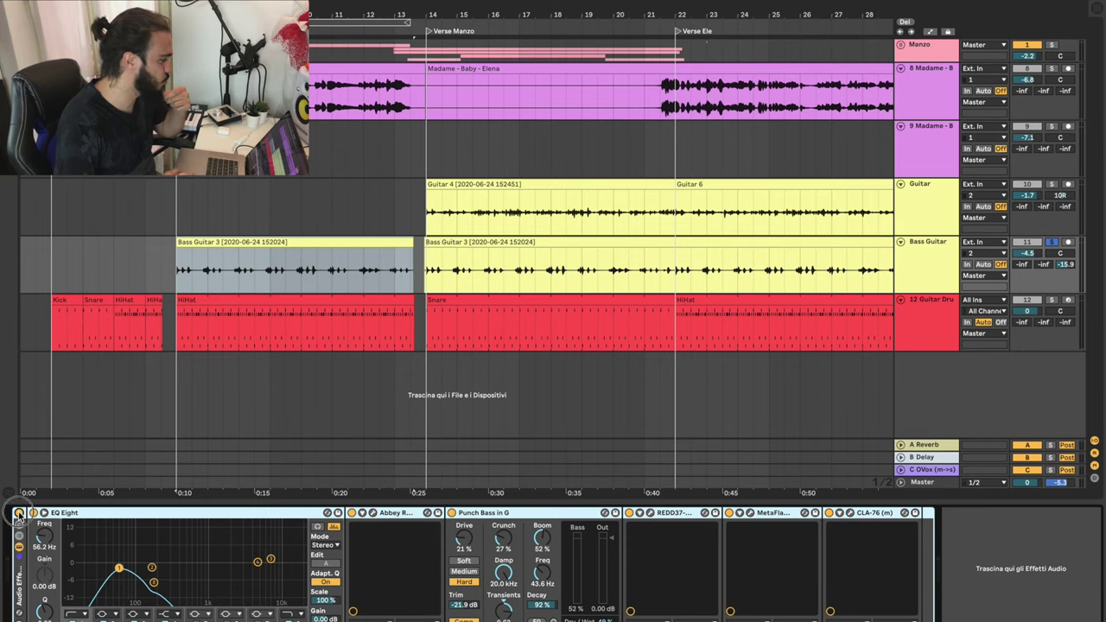
Step: Set the Chorus bass clip's Transpose to 0 st and play the unprocessed bass recording
double_click(231, 246)
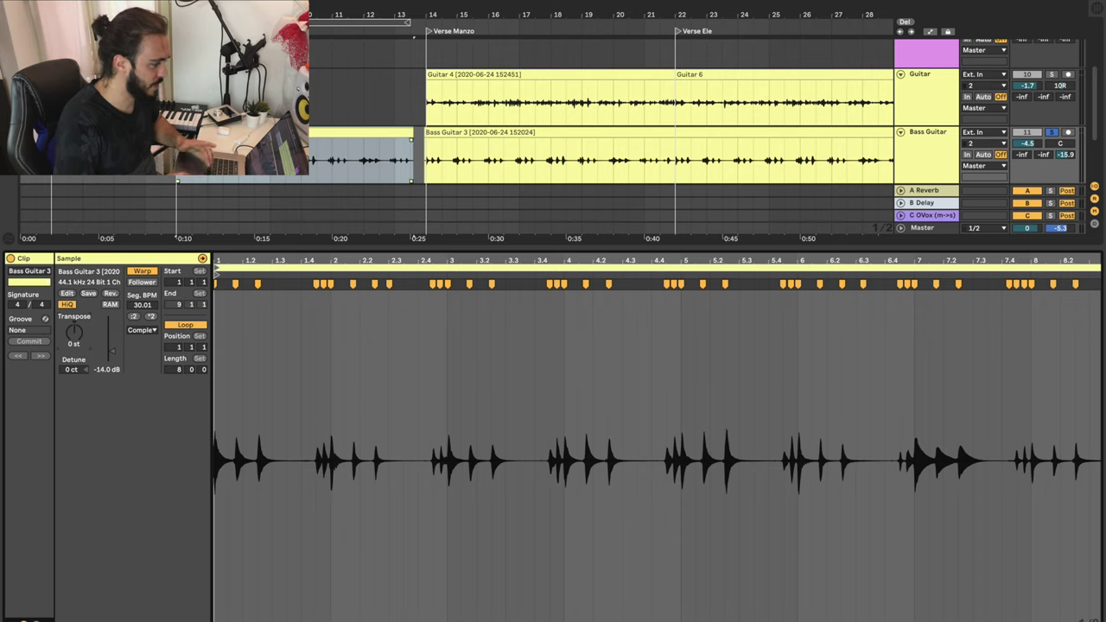
key(space)
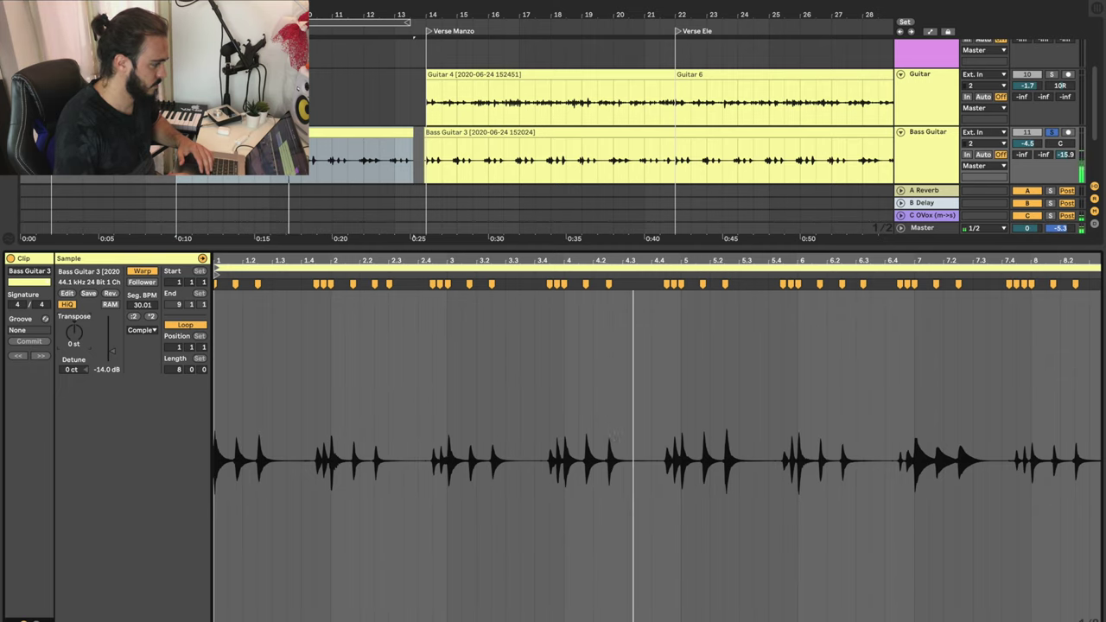
Step: Replay the unprocessed Chorus bass clip on the Bass Guitar track
scroll(619, 346, right, 1)
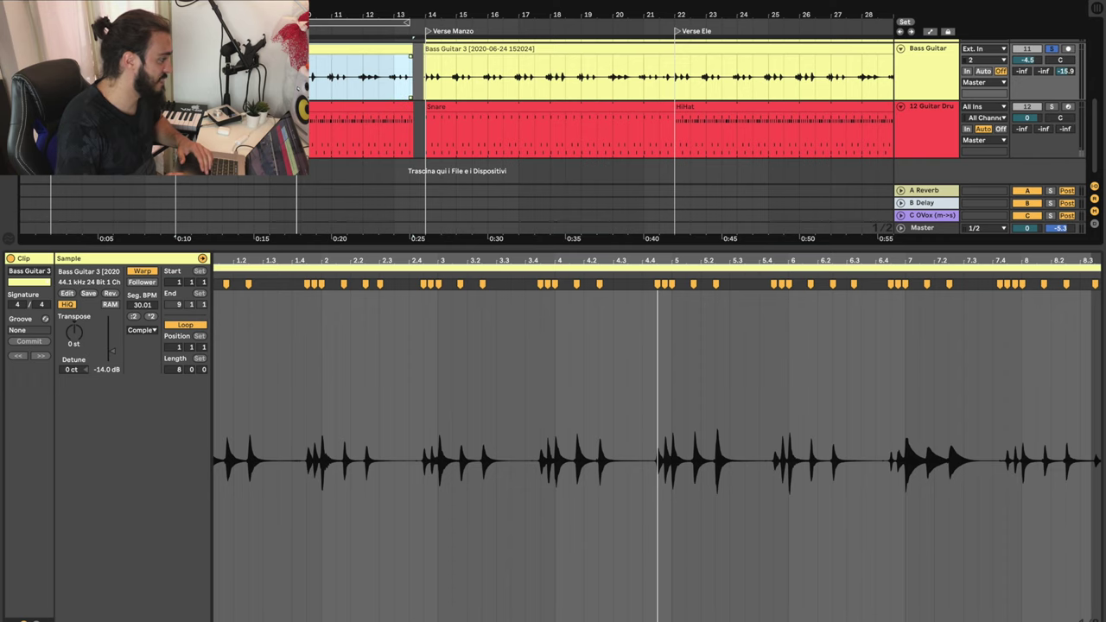
scroll(605, 104, up, 1)
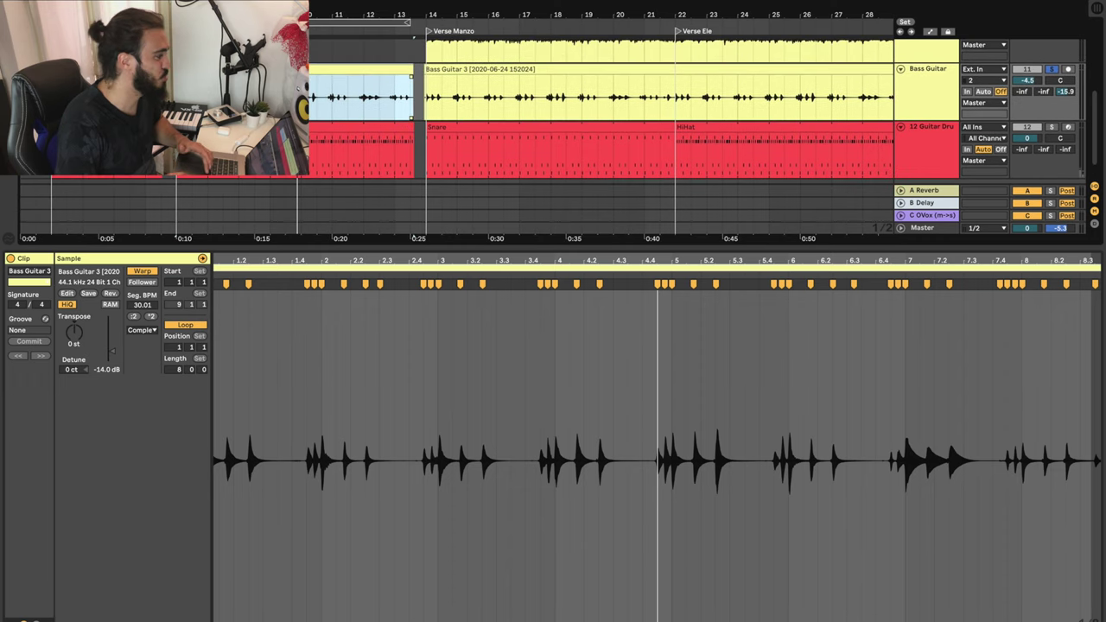
key(space)
key(space)
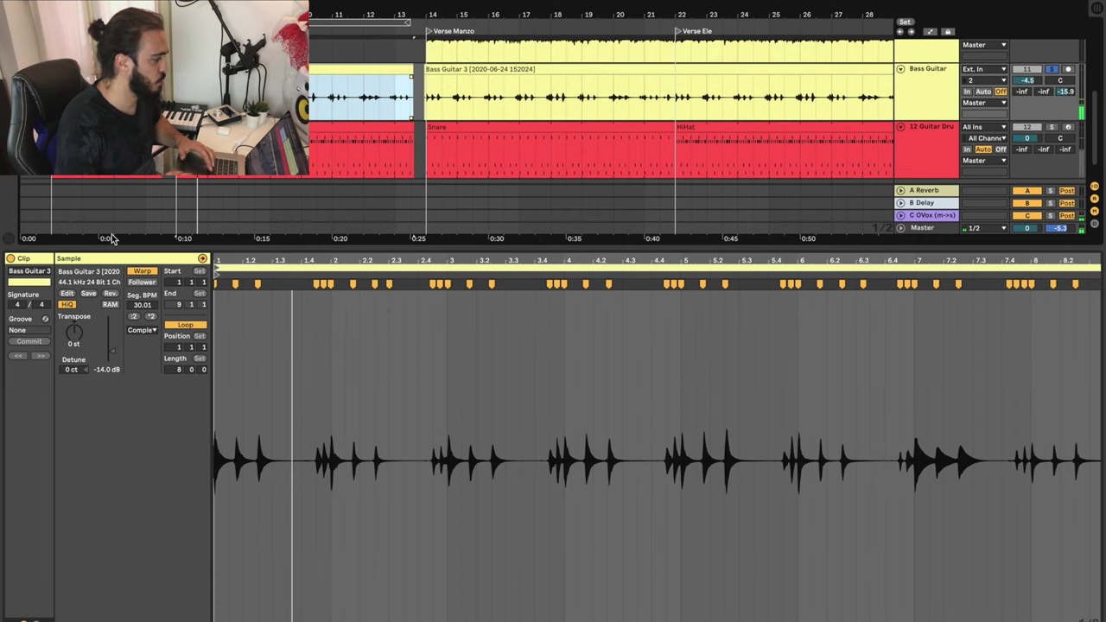
Step: Set the Chorus bass clip's Transpose to -12 st and play the octave-lowered recording
click(78, 332)
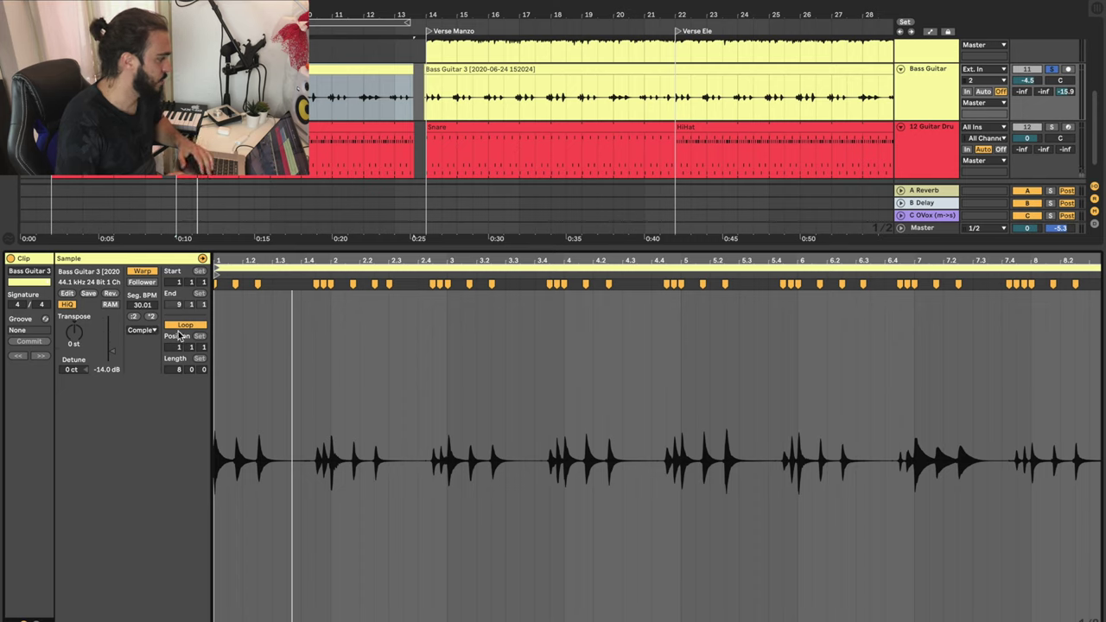
click(146, 331)
click(147, 380)
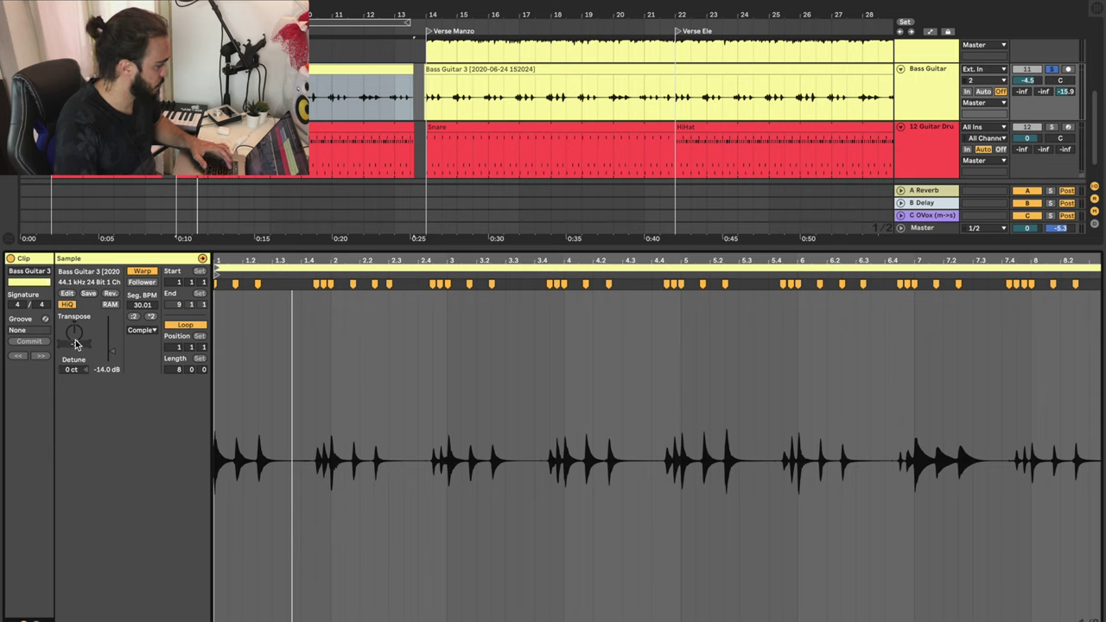
drag(76, 345, 75, 344)
key(space)
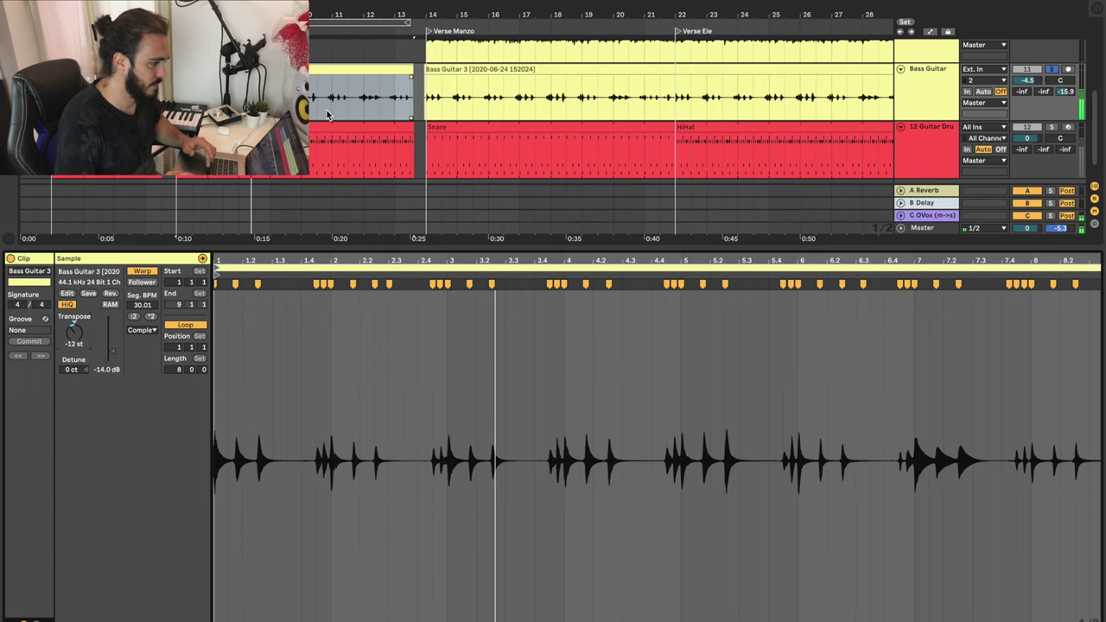
Step: Reactivate the Bass Guitar effect rack and switch off Abbey Road Saturator, Punch Bass in G, MetaFlanger and CLA-76 inside it
click(933, 89)
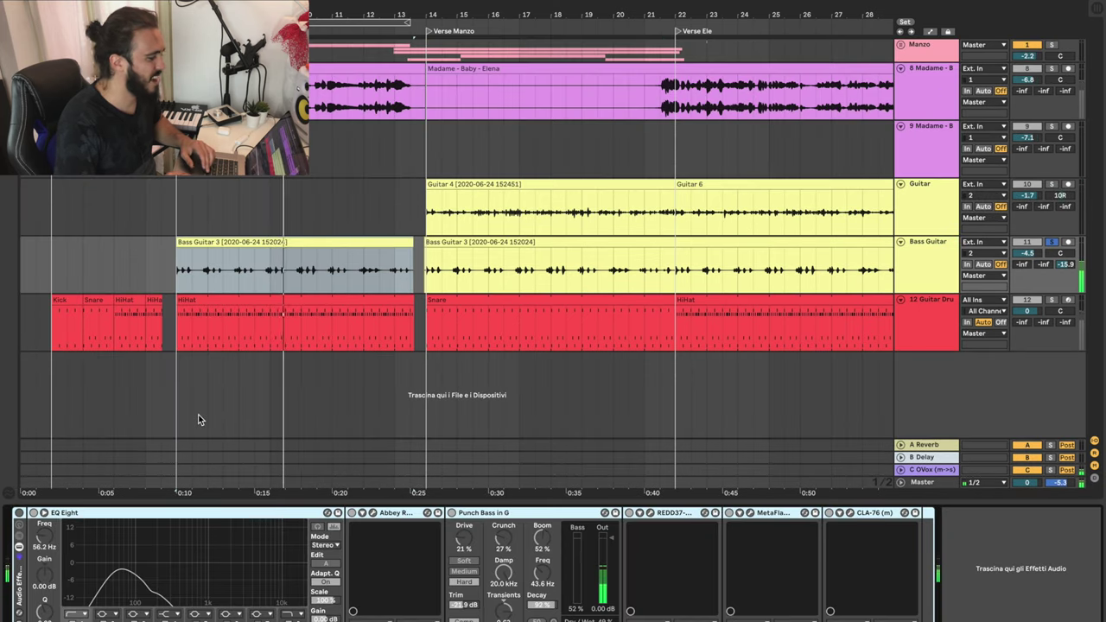
click(19, 514)
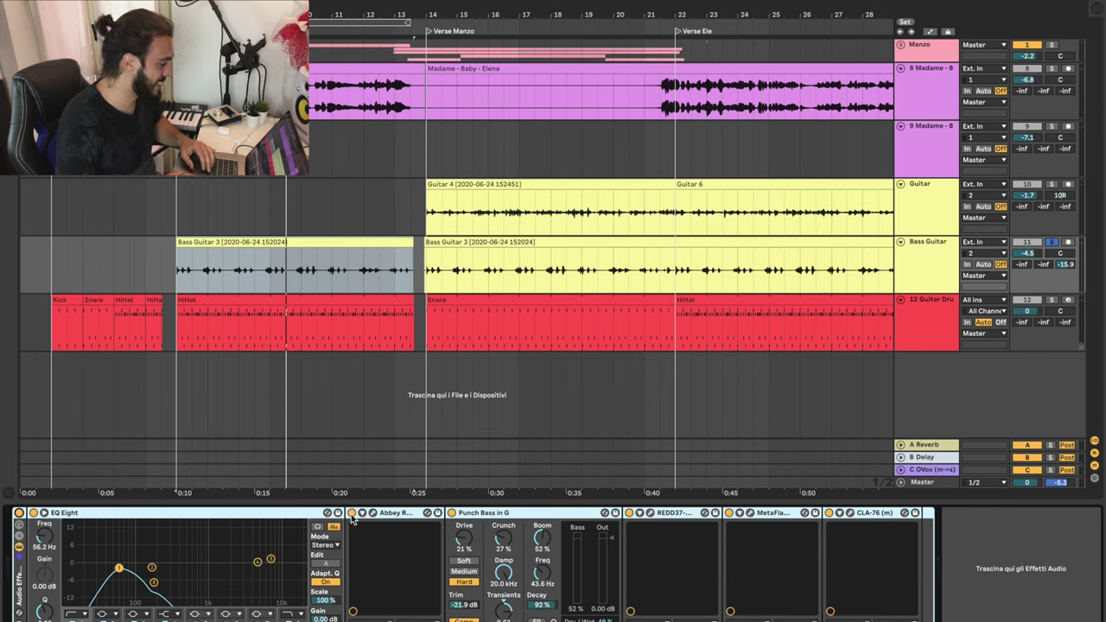
click(451, 512)
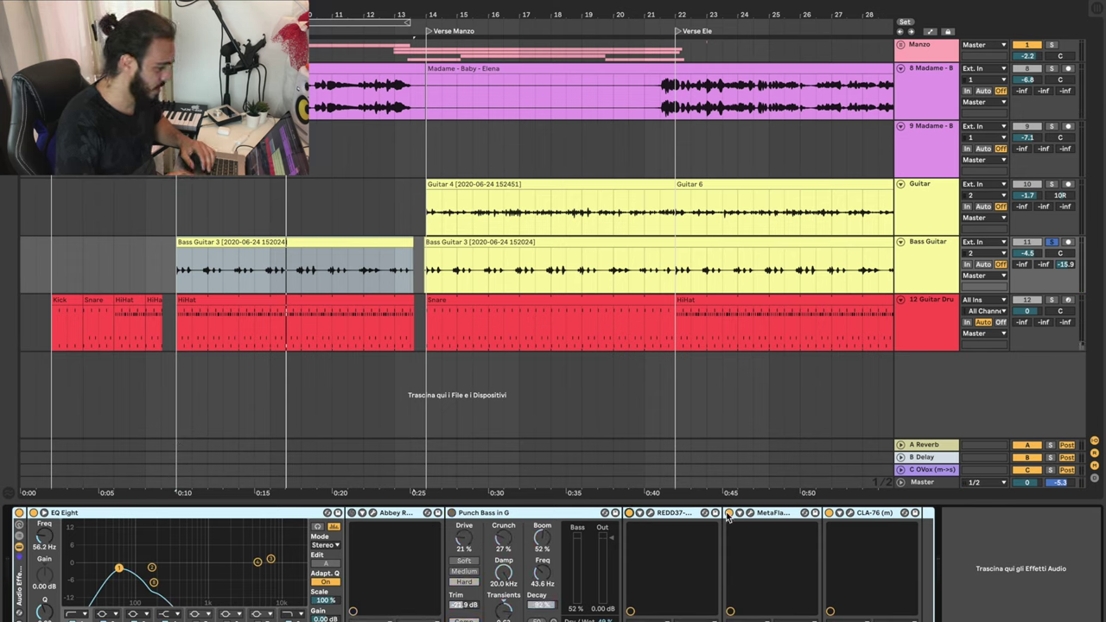
click(829, 514)
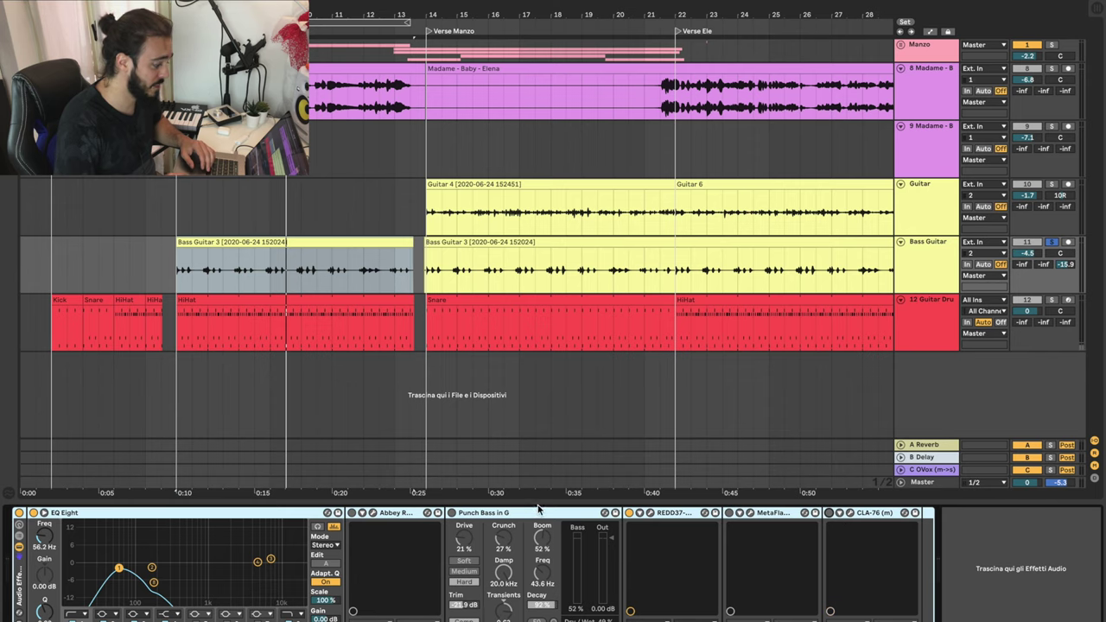
Step: Play the bass with the rack's EQ Eight active and set the Bass Guitar track's Send C to -inf
click(117, 514)
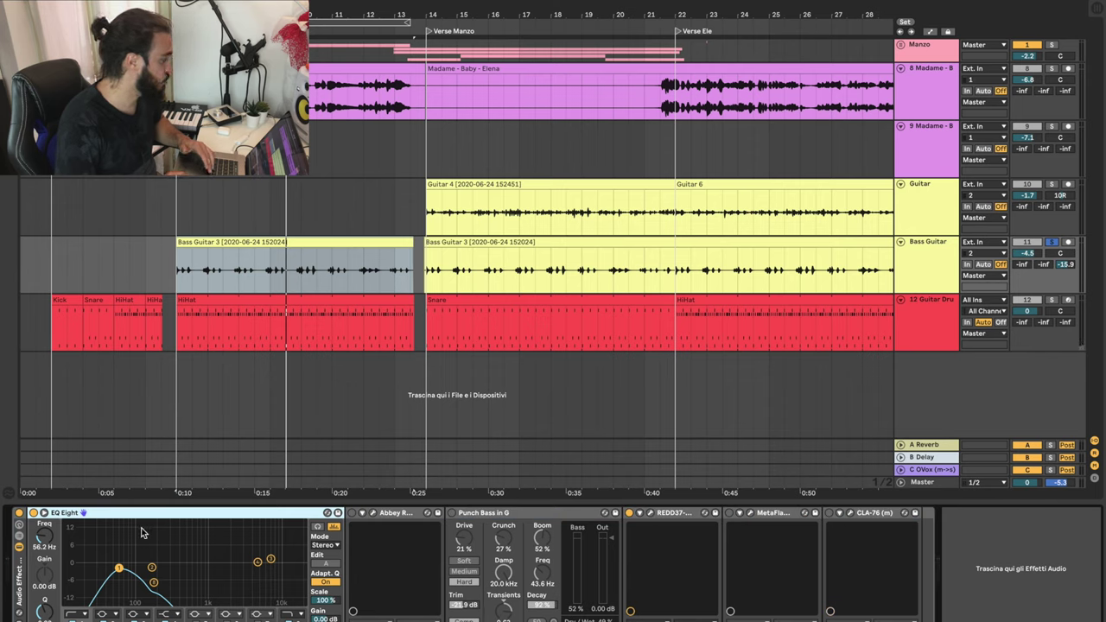
key(space)
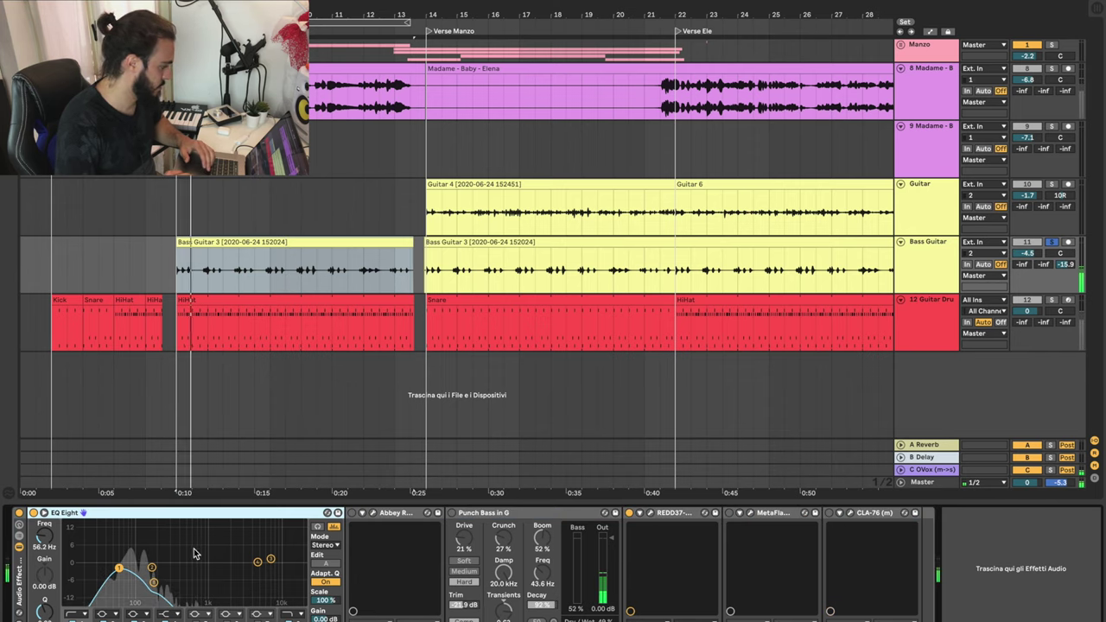
click(1062, 267)
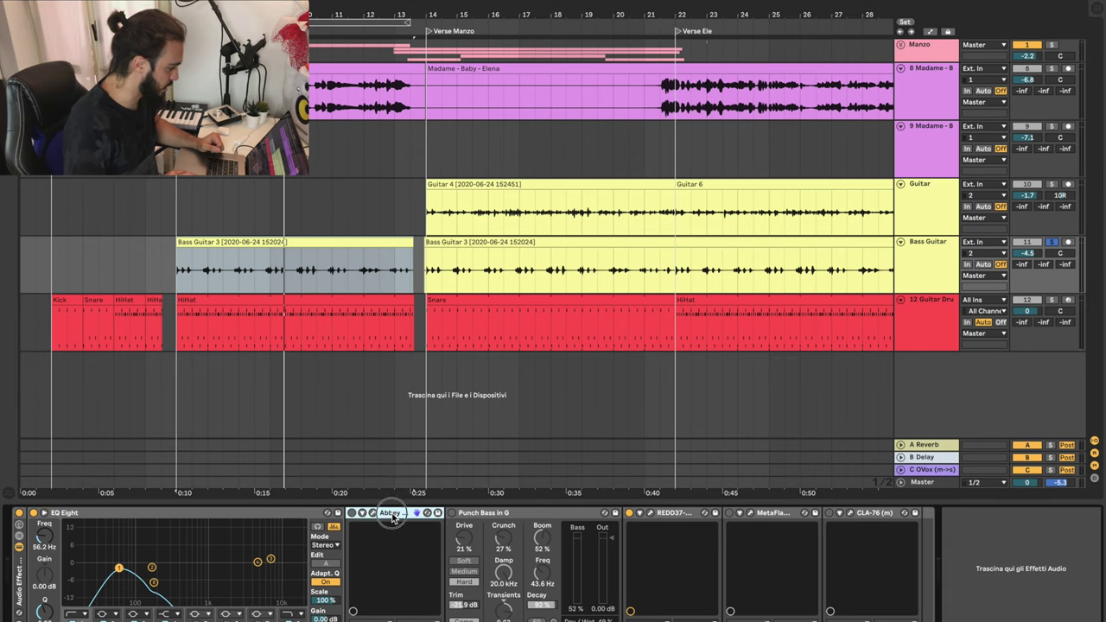
Step: Switch on Abbey Road Saturator, view its settings, and switch on Punch Bass in G while the bass plays
double_click(354, 515)
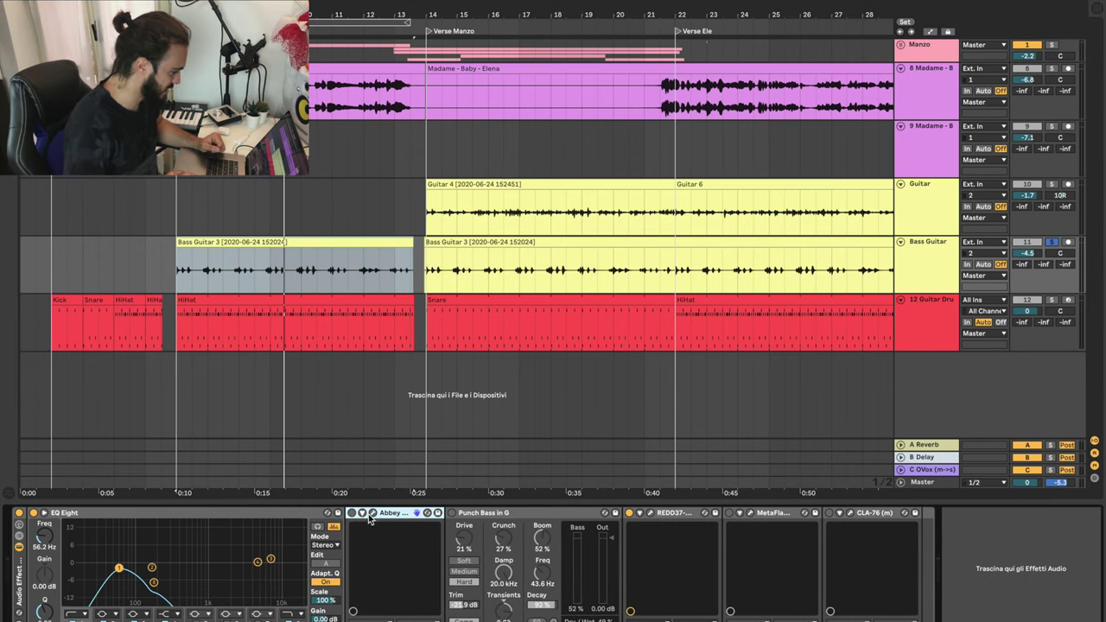
click(373, 514)
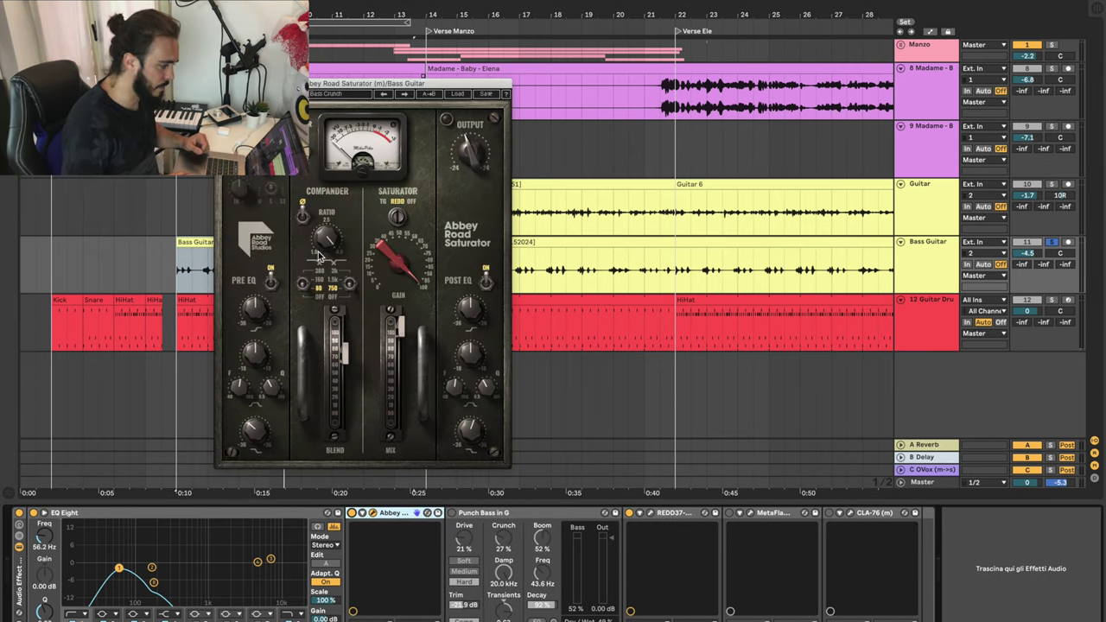
click(198, 246)
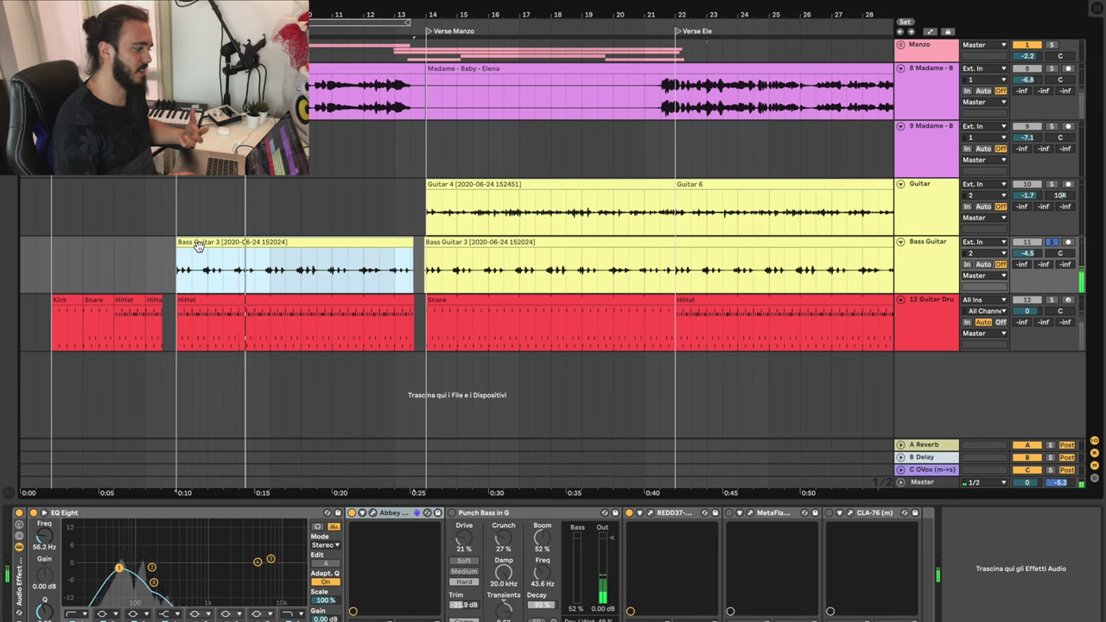
click(462, 515)
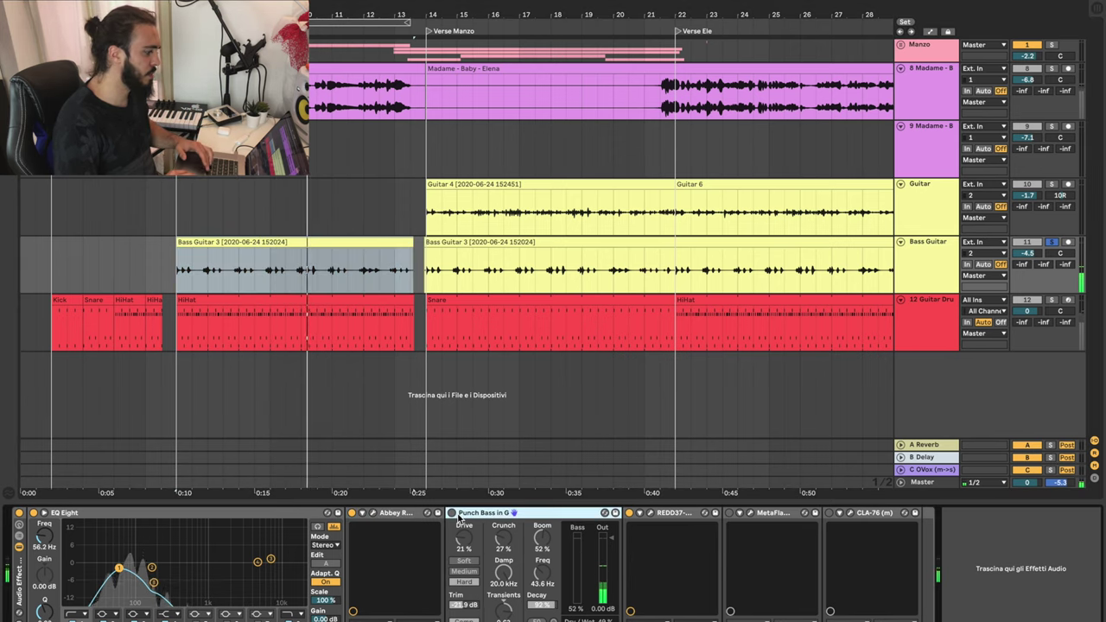
click(452, 514)
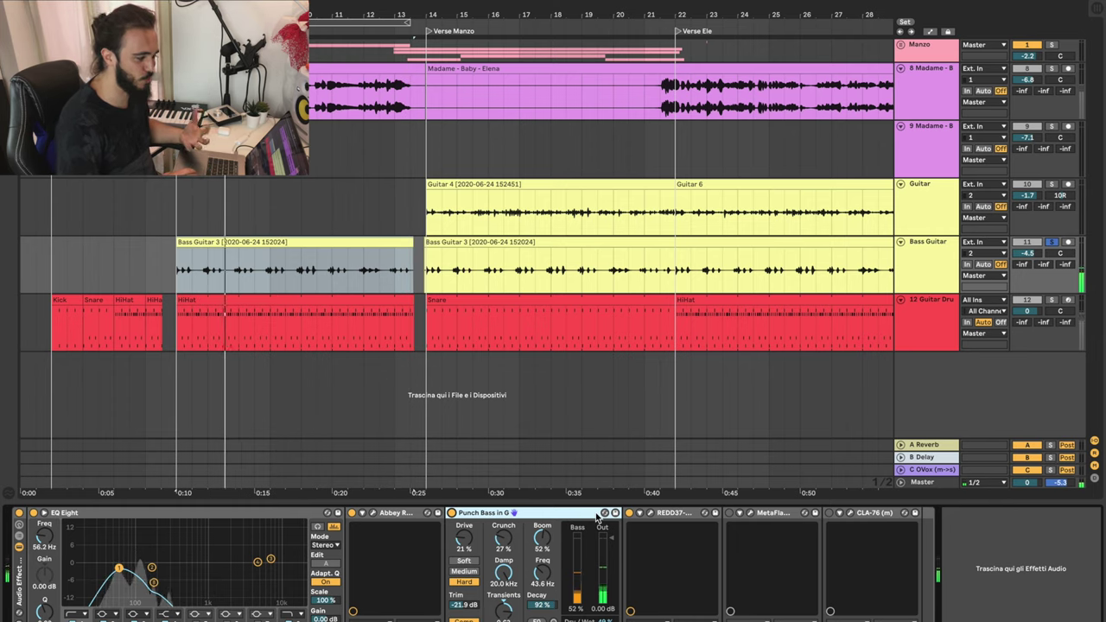
Step: Compare the bass with REDD37-51 off and on, and view the plug-in's settings during playback
click(640, 515)
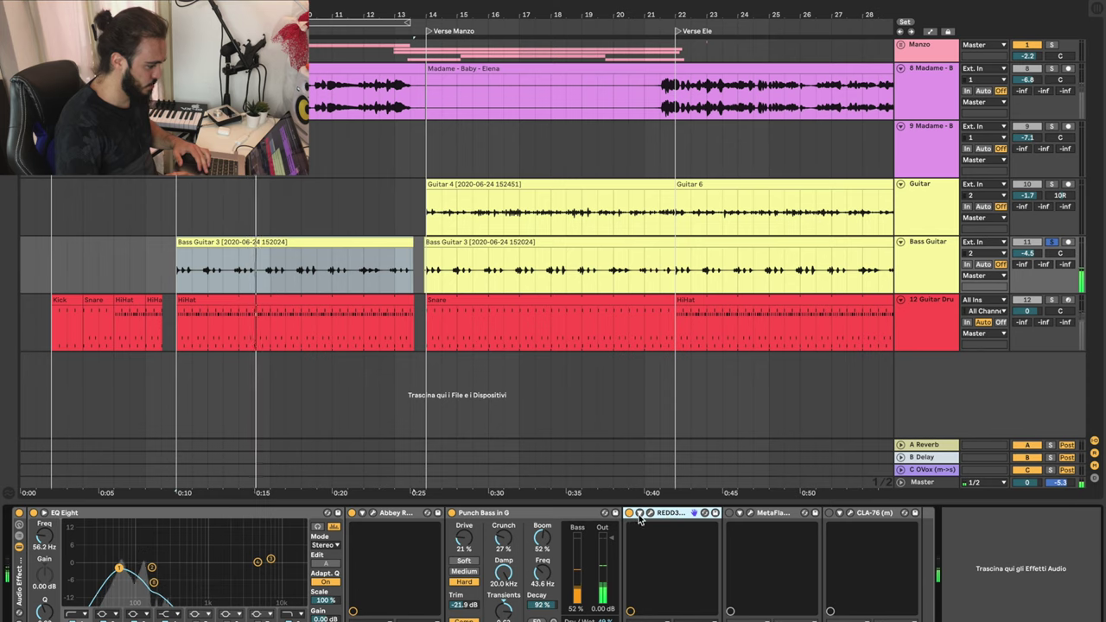
click(629, 513)
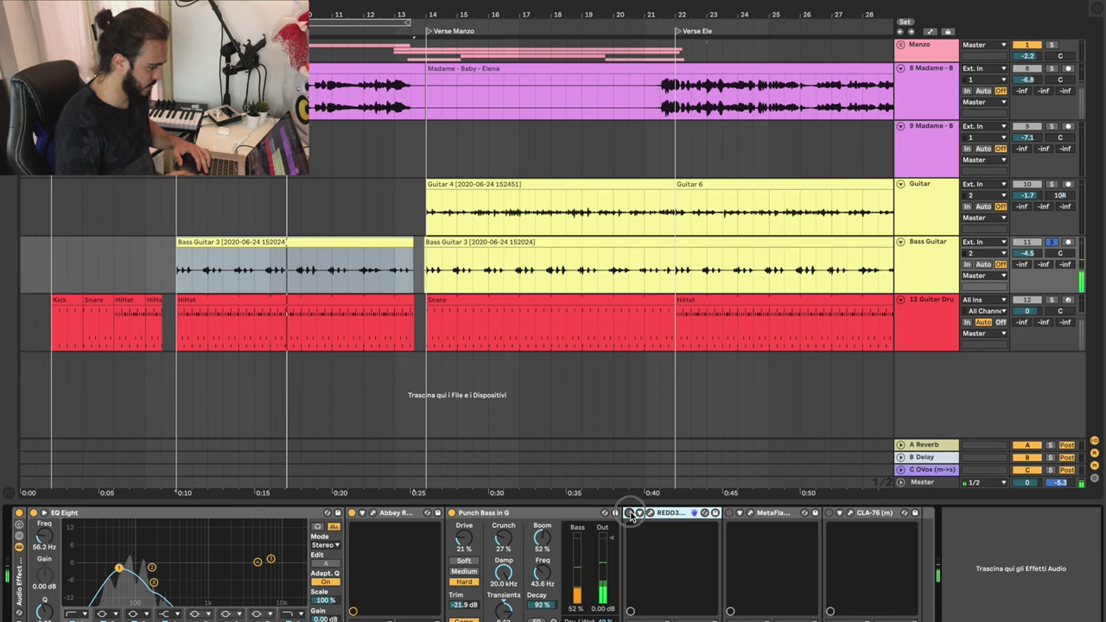
click(630, 514)
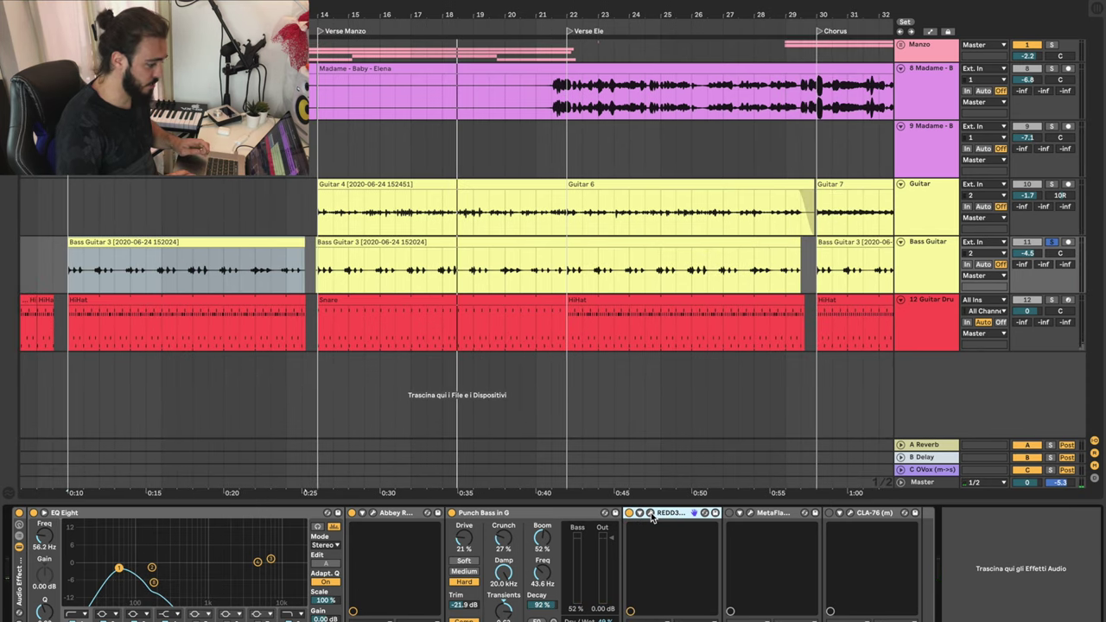
click(651, 514)
key(space)
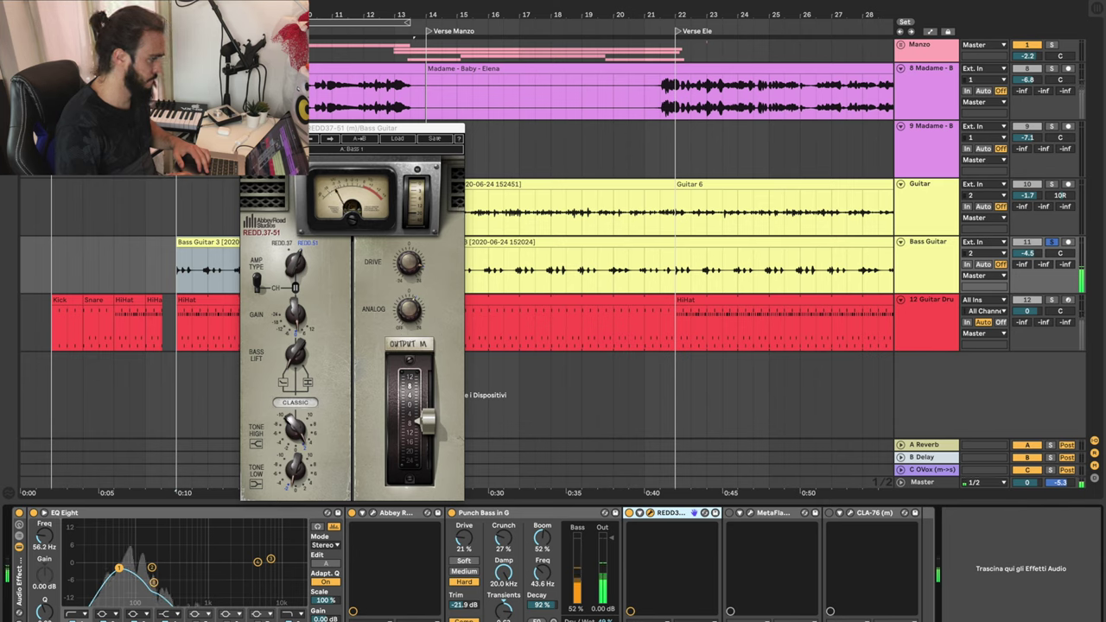
click(247, 128)
Step: Switch on MetaFlanger in the bass rack and view its settings while replaying the Chorus bass clip
click(772, 515)
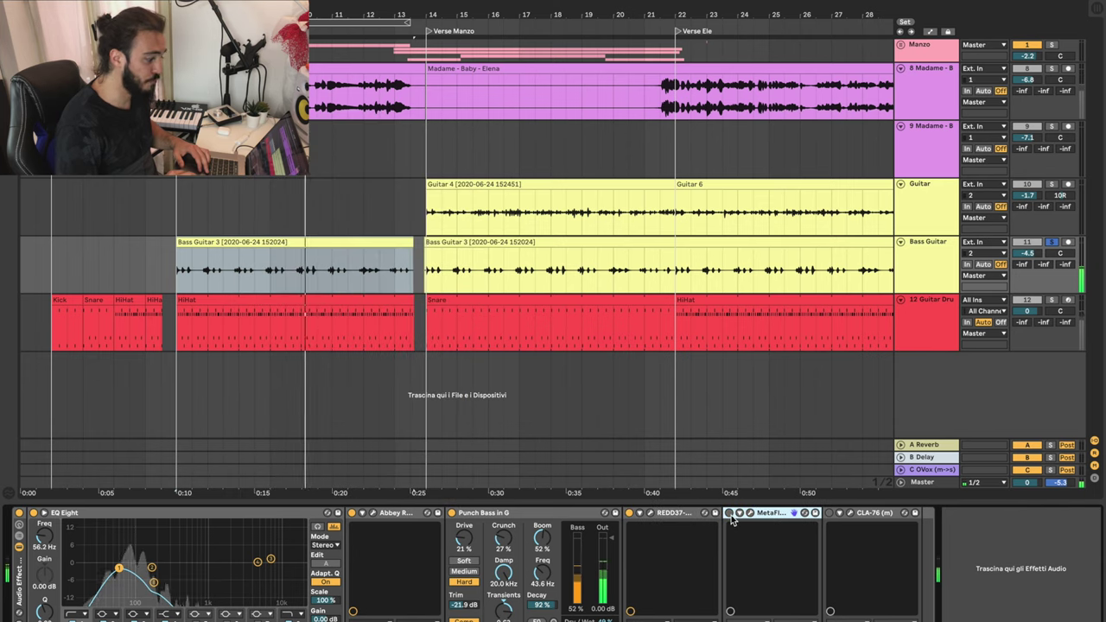
click(731, 514)
click(750, 513)
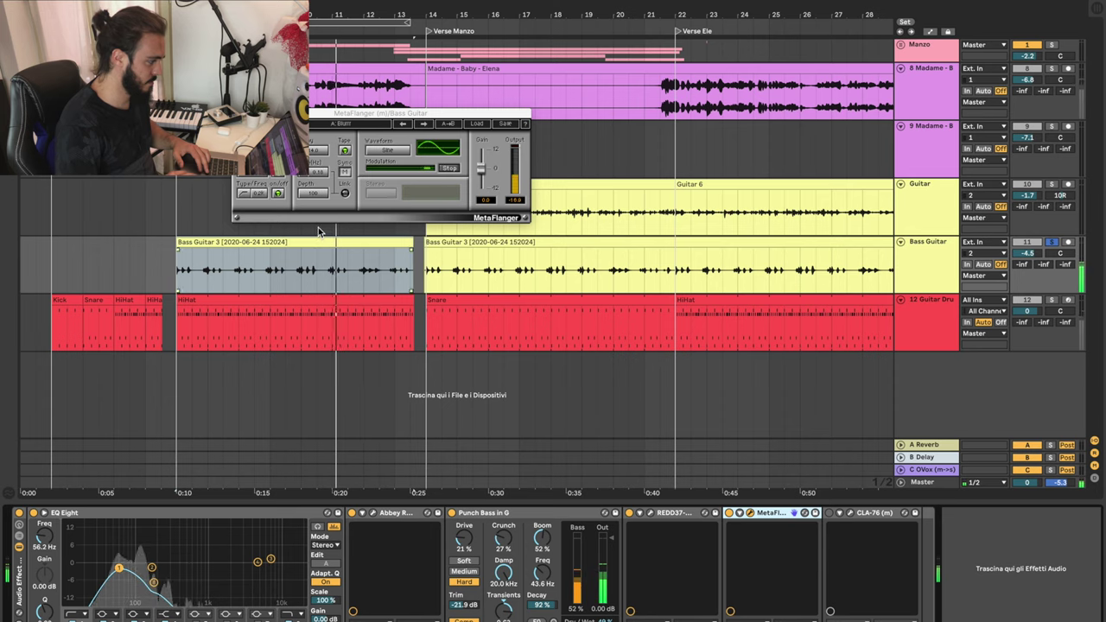
click(207, 241)
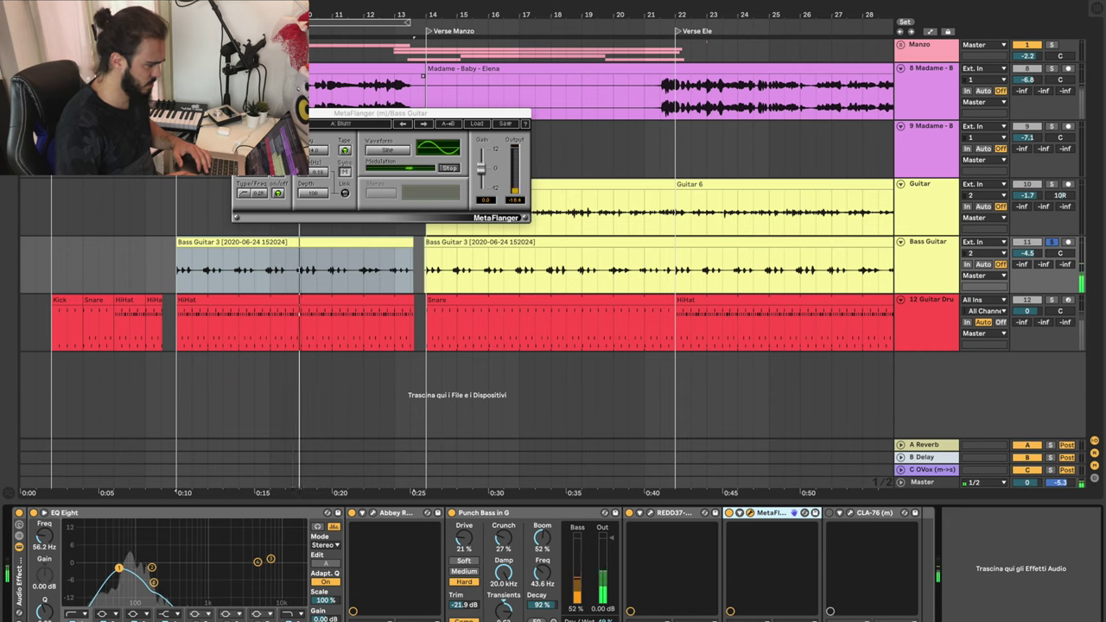
click(239, 113)
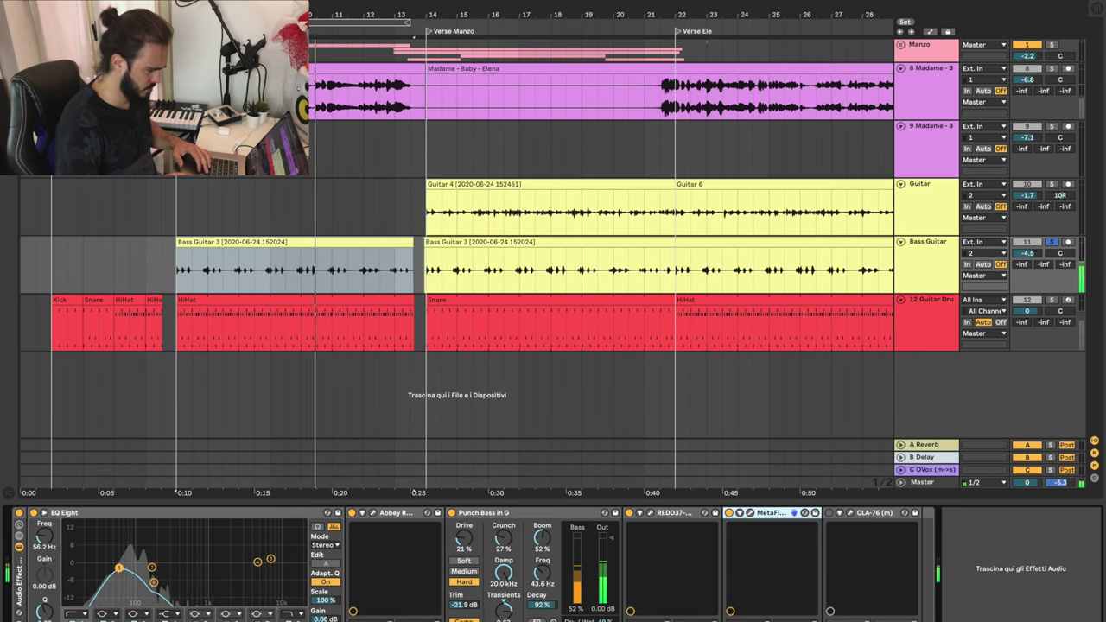
Step: Switch on the CLA-76 compressor in the bass rack and view its settings while the bass plays
click(850, 514)
key(space)
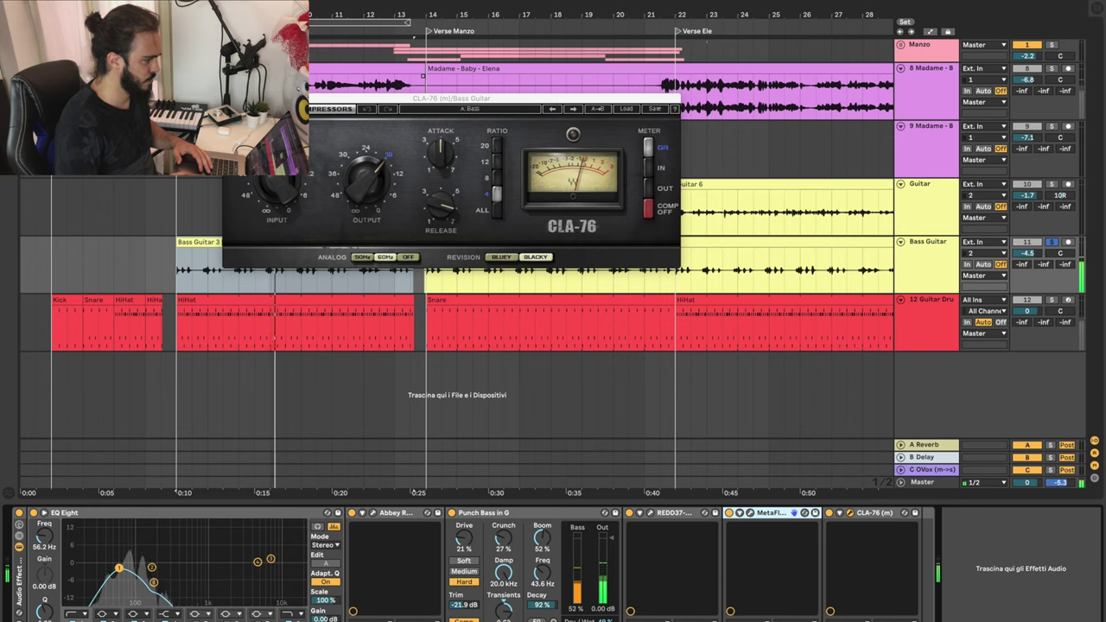
click(229, 99)
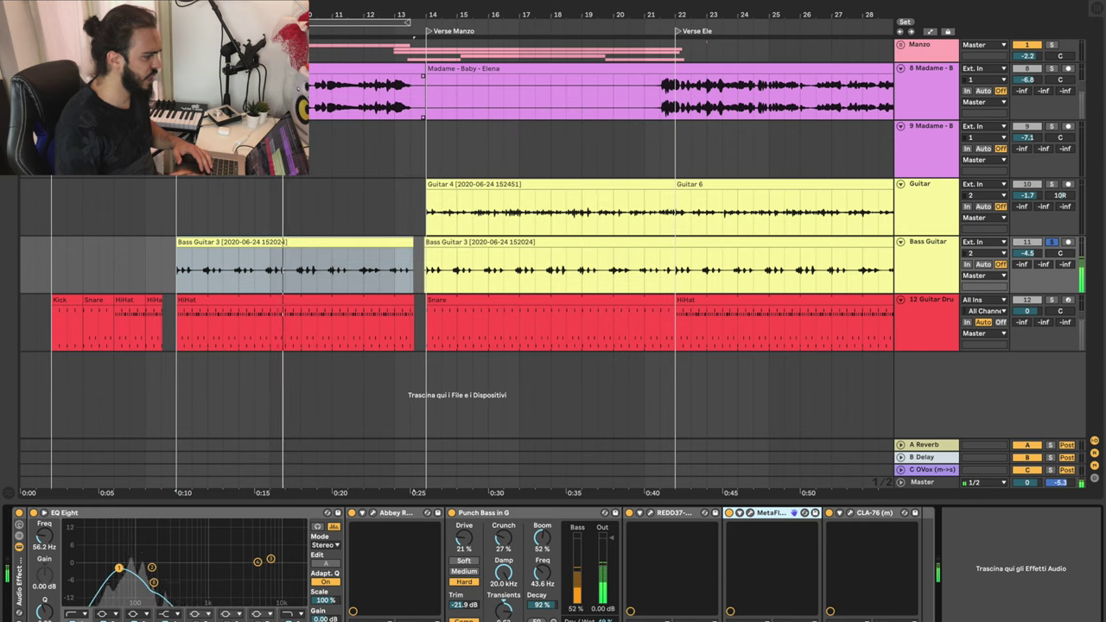
Step: Set the Bass Guitar track's Send C to -14.1 and inspect the OVox plug-in on return track C
click(1069, 243)
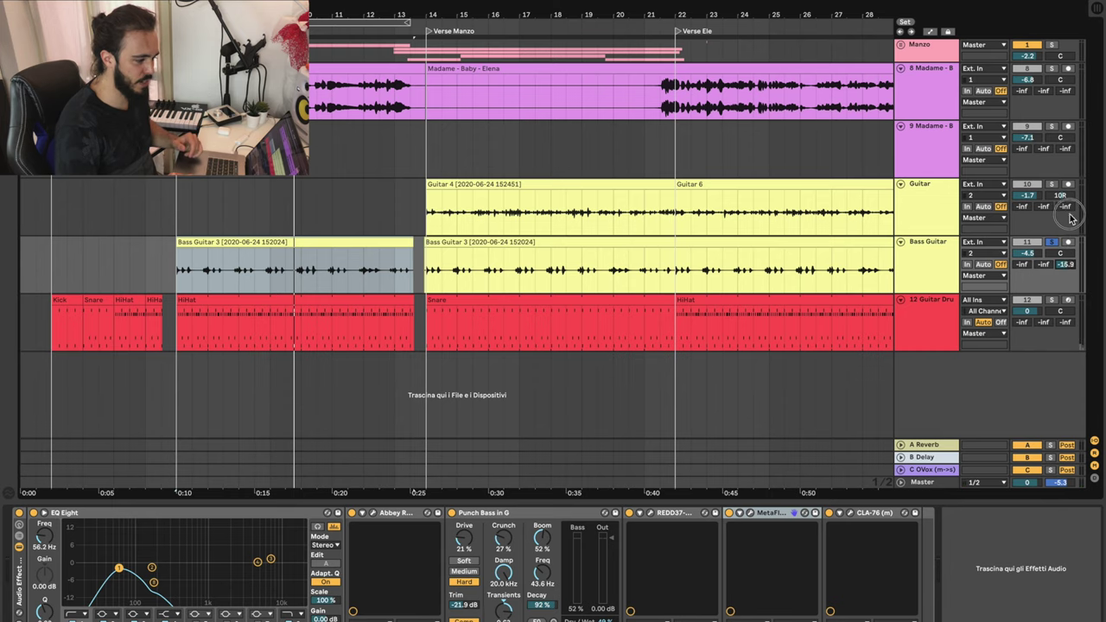
drag(1070, 214, 1070, 210)
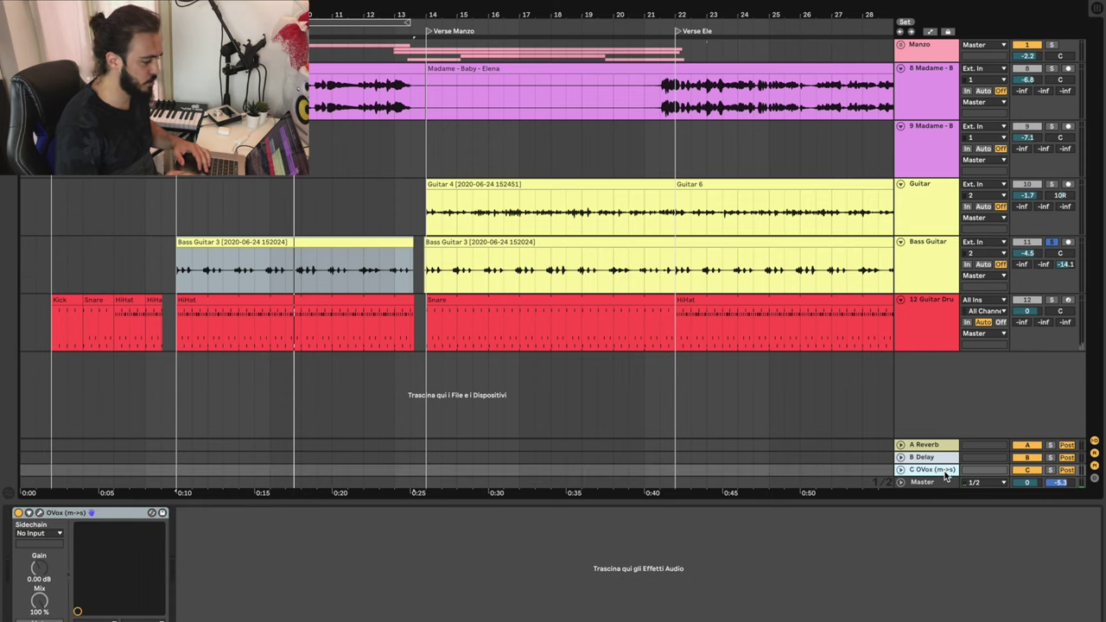
click(39, 512)
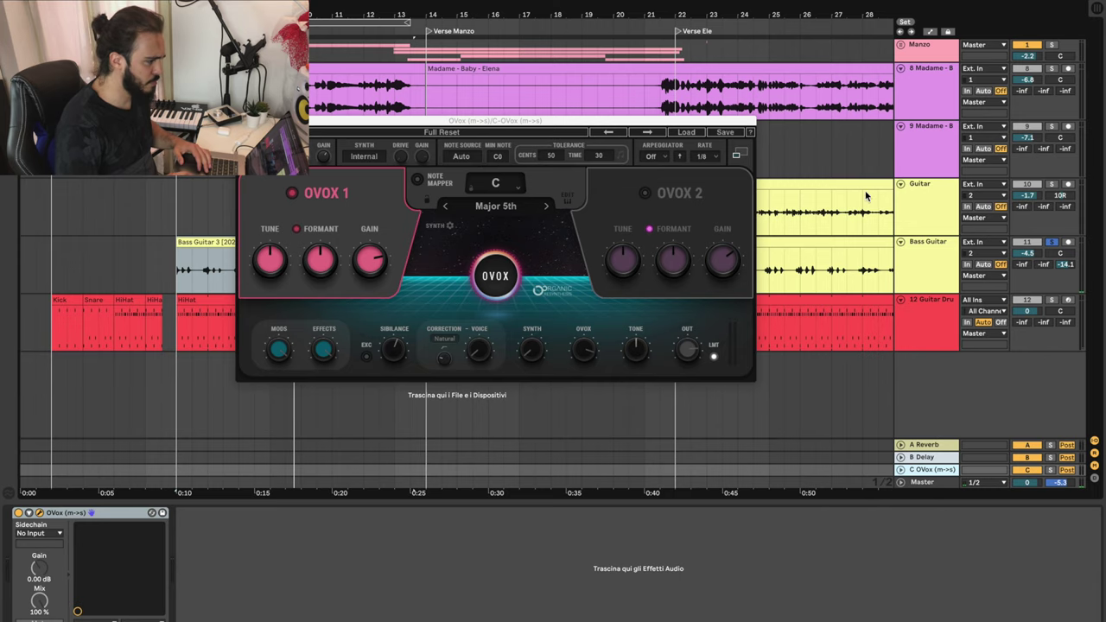
drag(718, 128, 719, 279)
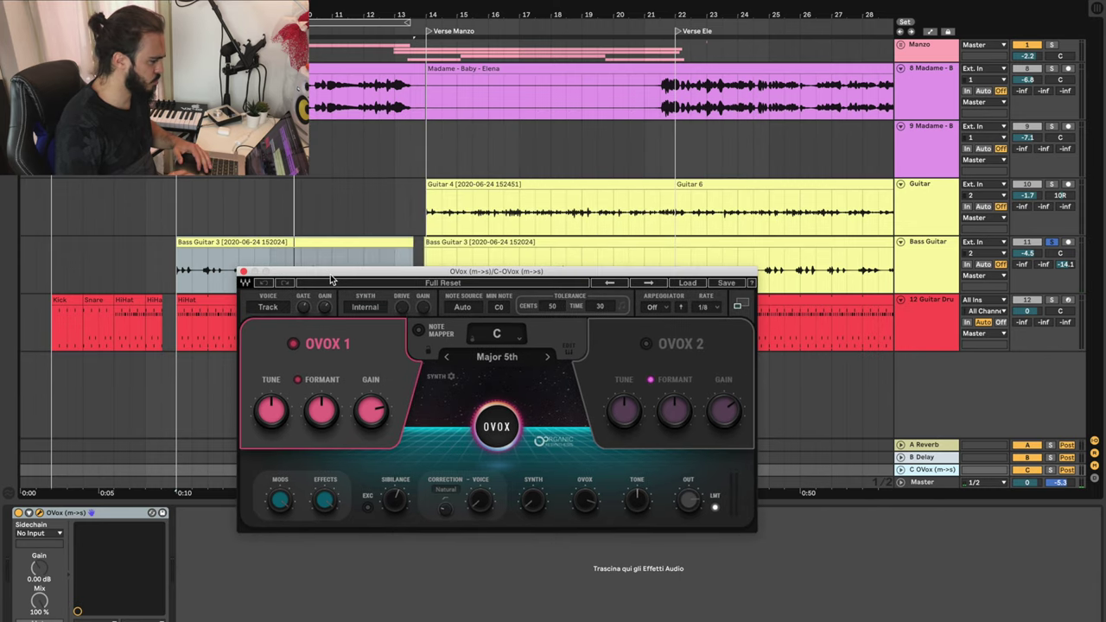
click(245, 273)
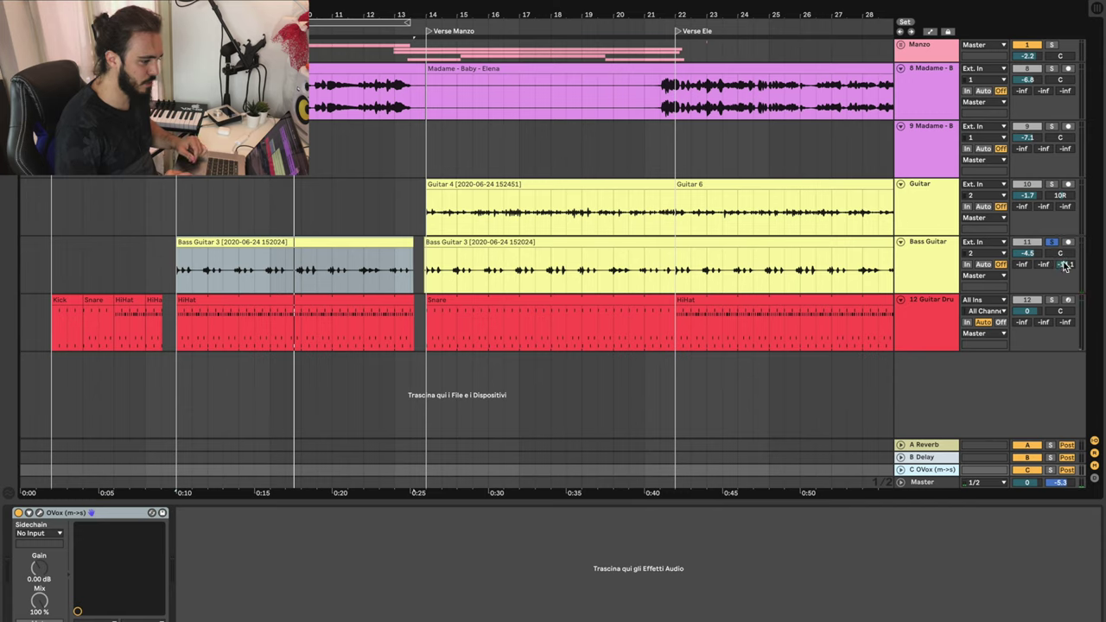
drag(1065, 266, 1067, 270)
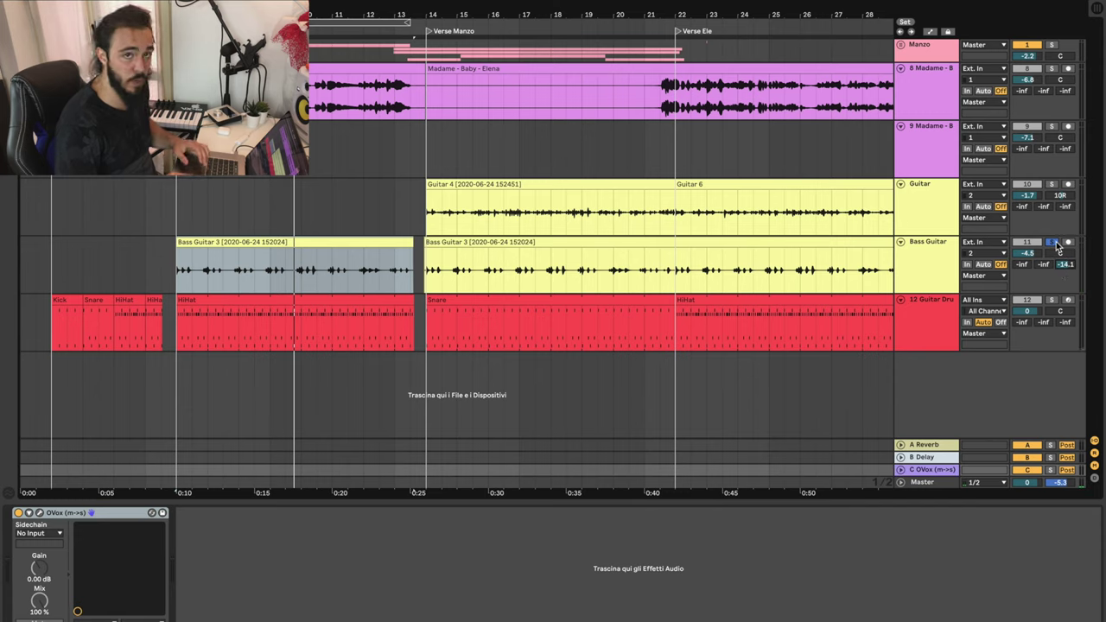
click(367, 242)
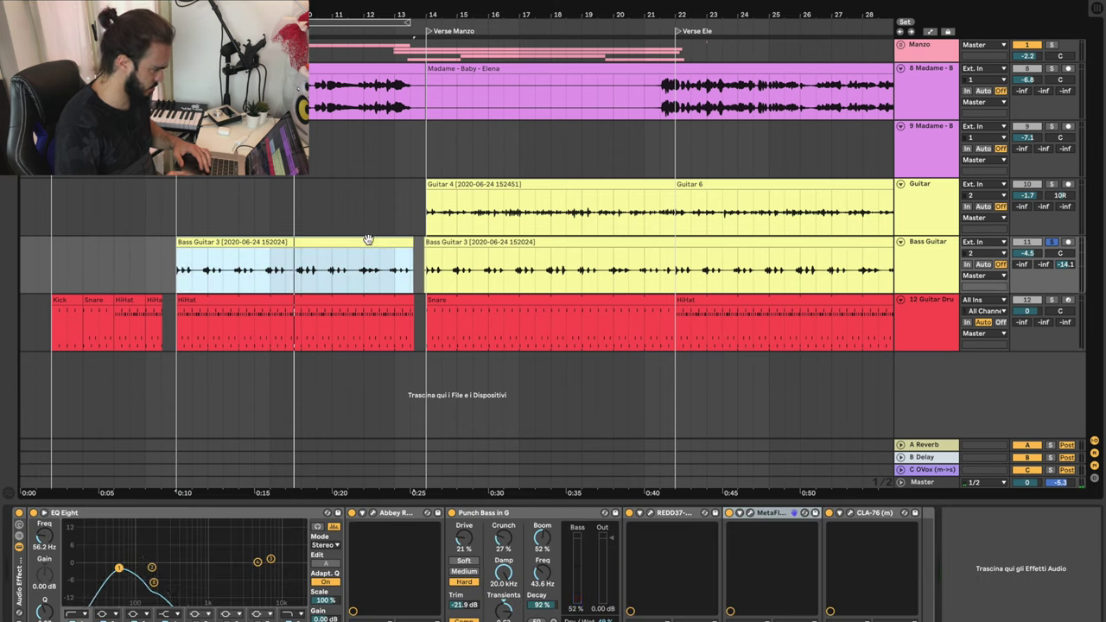
Step: Set the Bass Guitar track's Send C to -15.3 and play the first bass clip together with the soloed Guitar Drums track
key(space)
drag(1069, 270, 1070, 271)
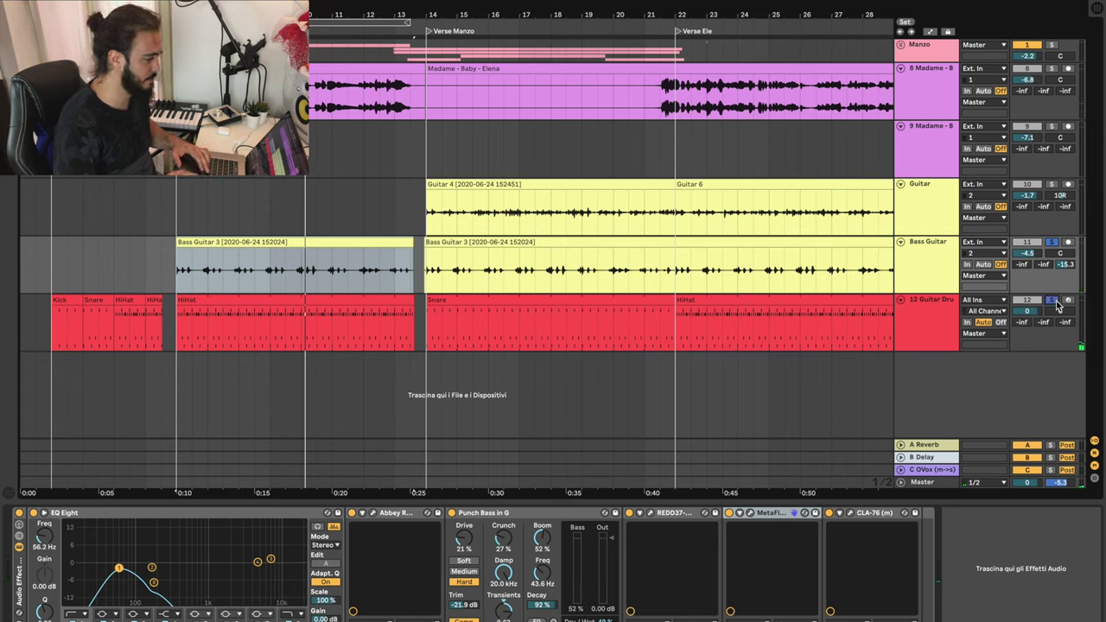
click(216, 243)
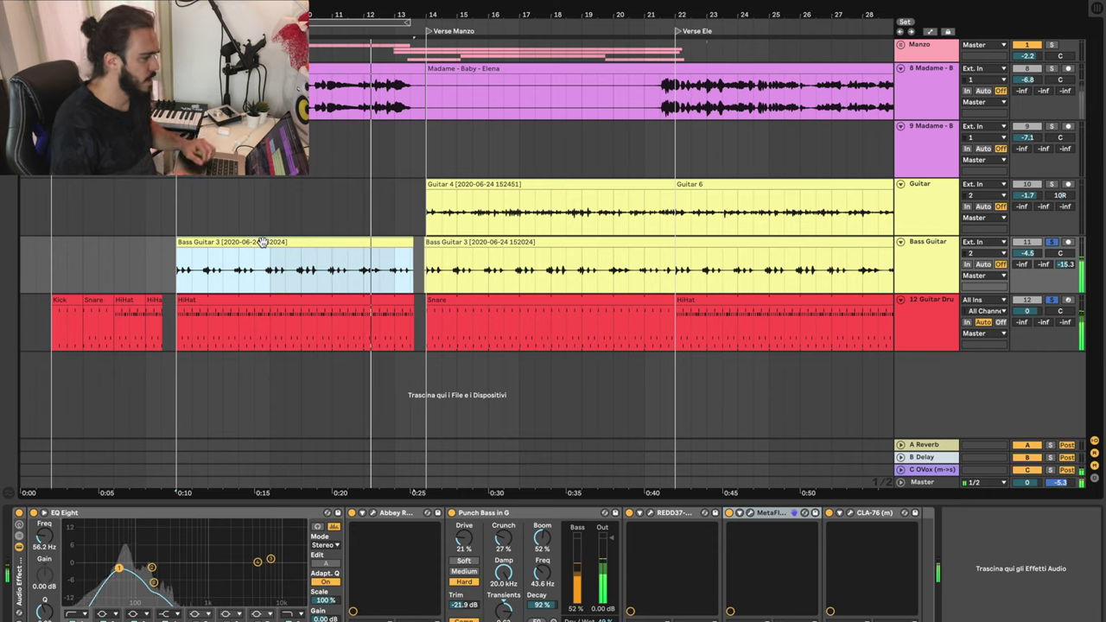
Step: Solo the Guitar track, select the Guitar 4 clip, and inspect the CLA Guitars plug-in's settings before closing its window
click(523, 184)
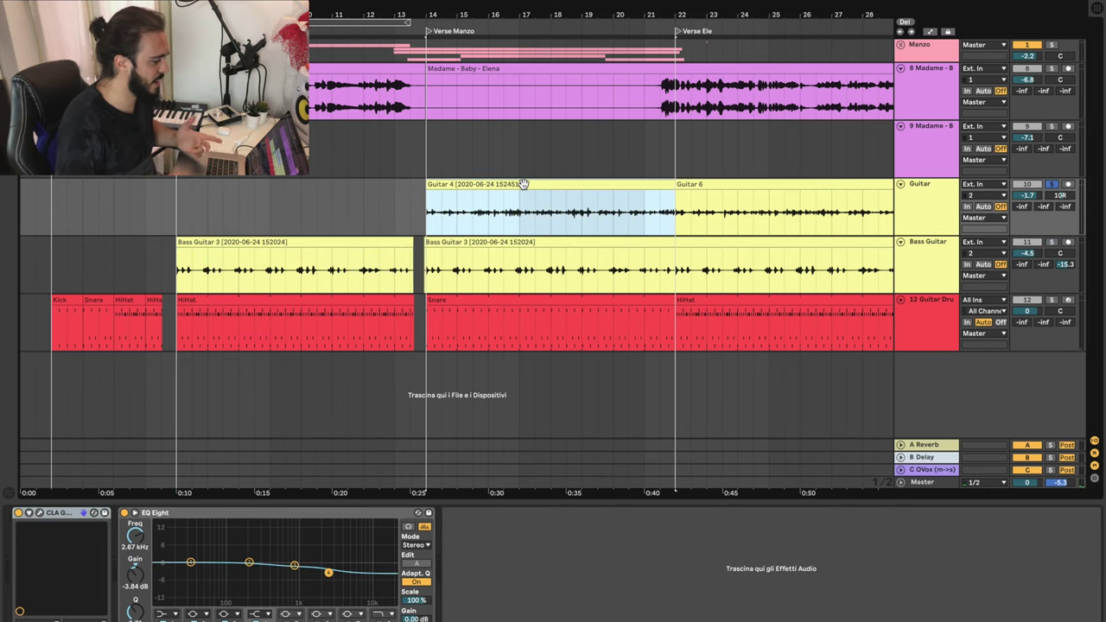
click(40, 513)
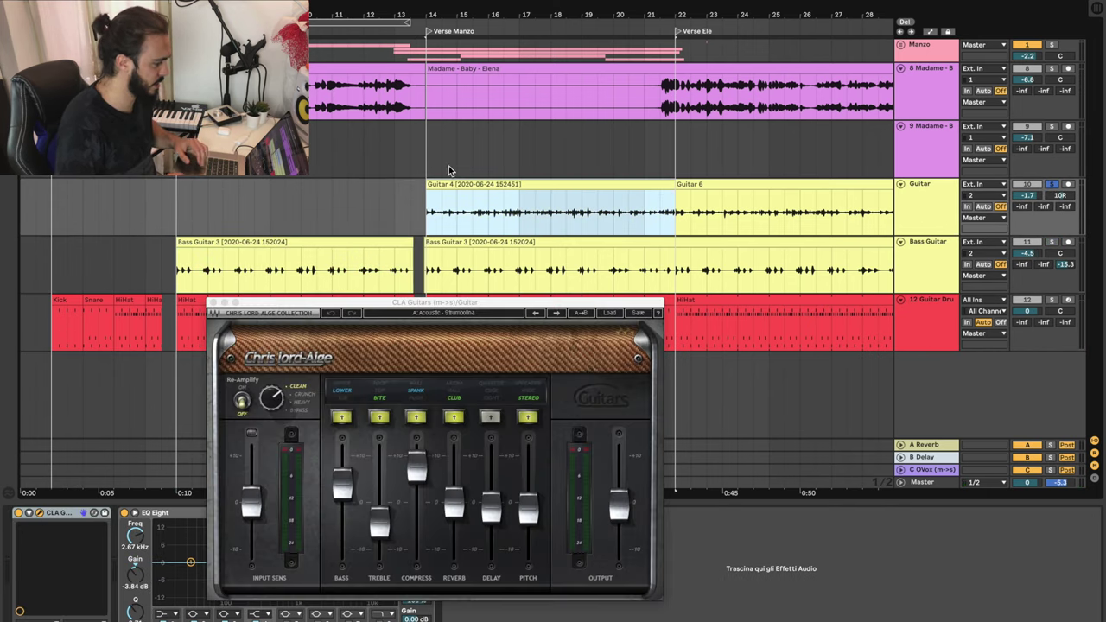
drag(378, 304, 386, 156)
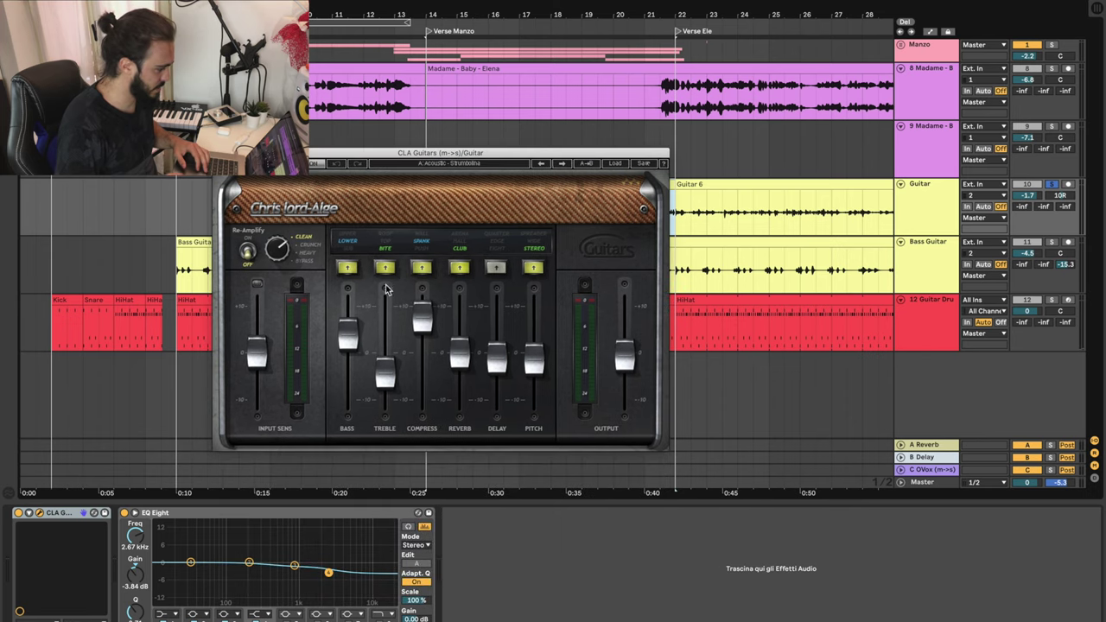
drag(463, 155, 466, 148)
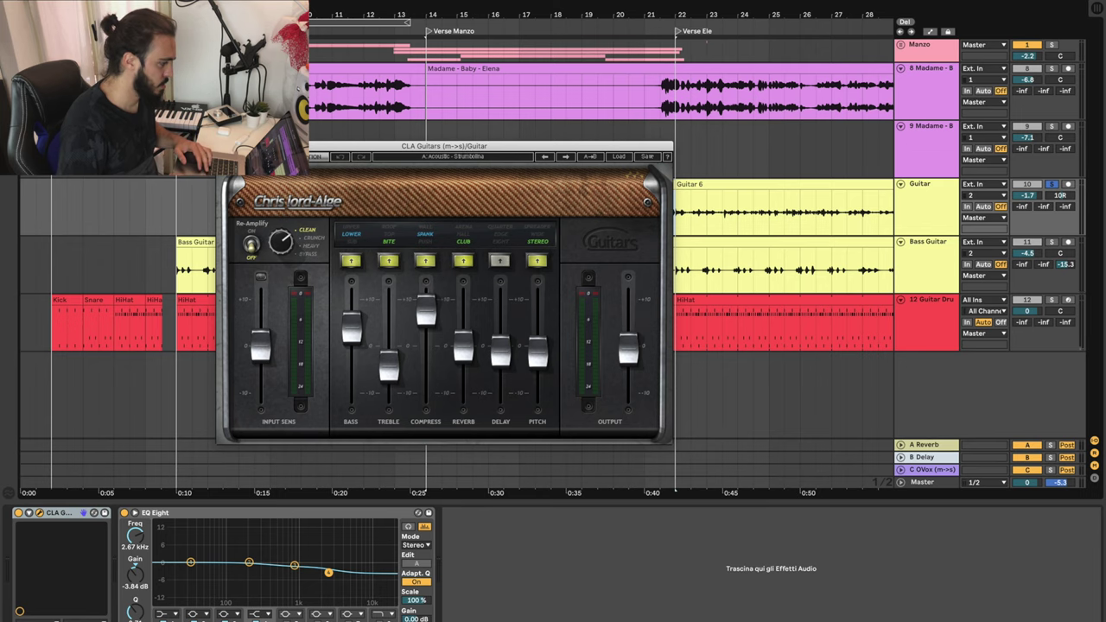
click(224, 146)
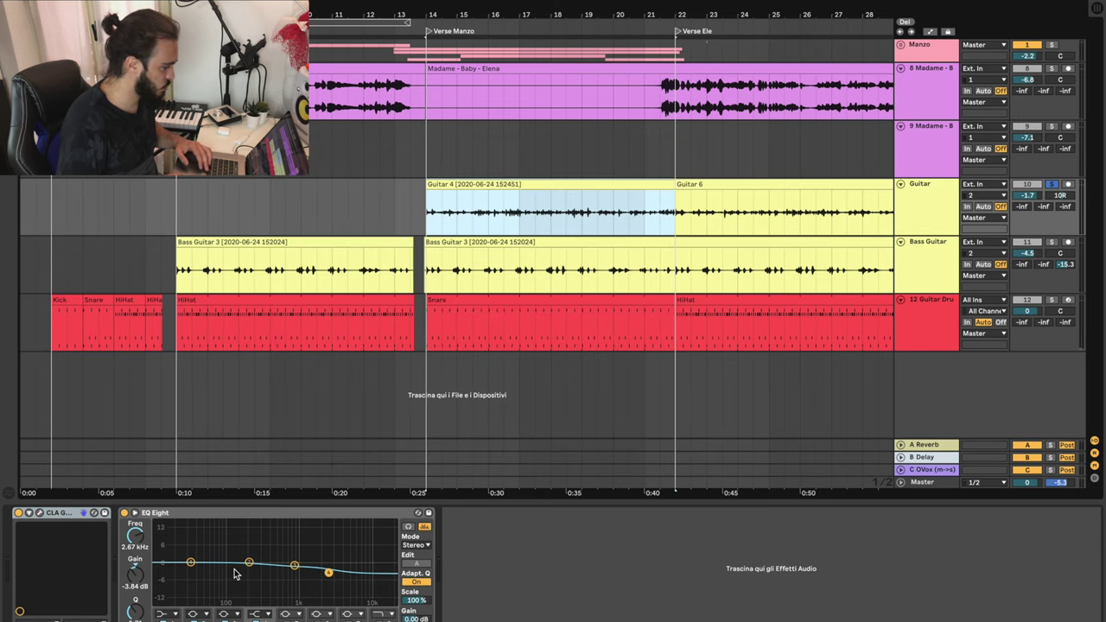
Step: Play the Guitar 4 clip with EQ Eight switched off and on to compare the equalised sound
click(222, 520)
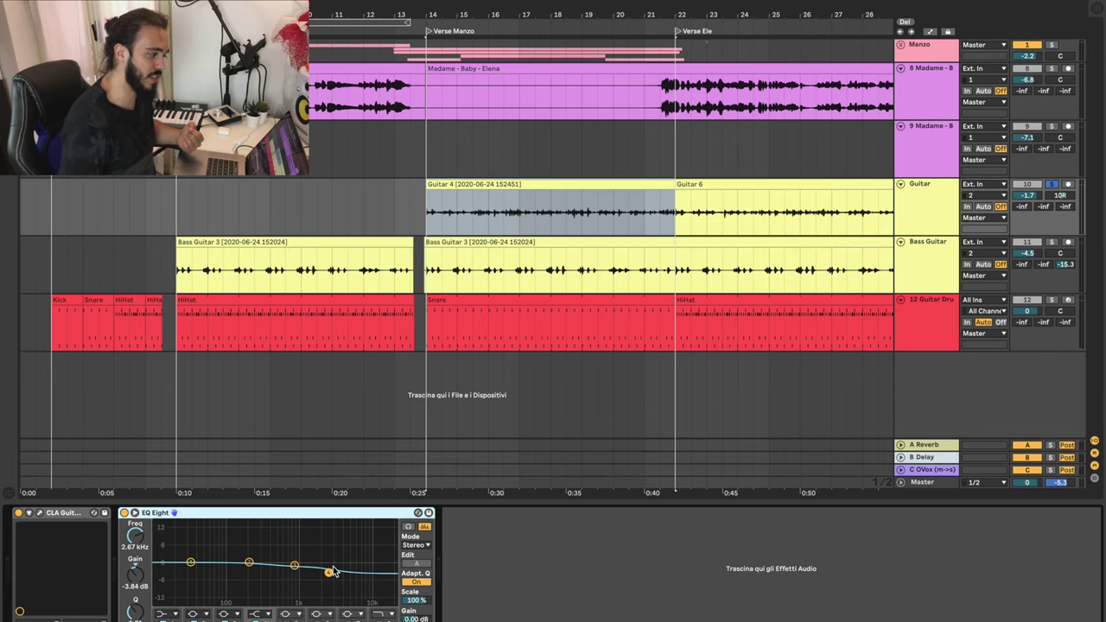
click(123, 513)
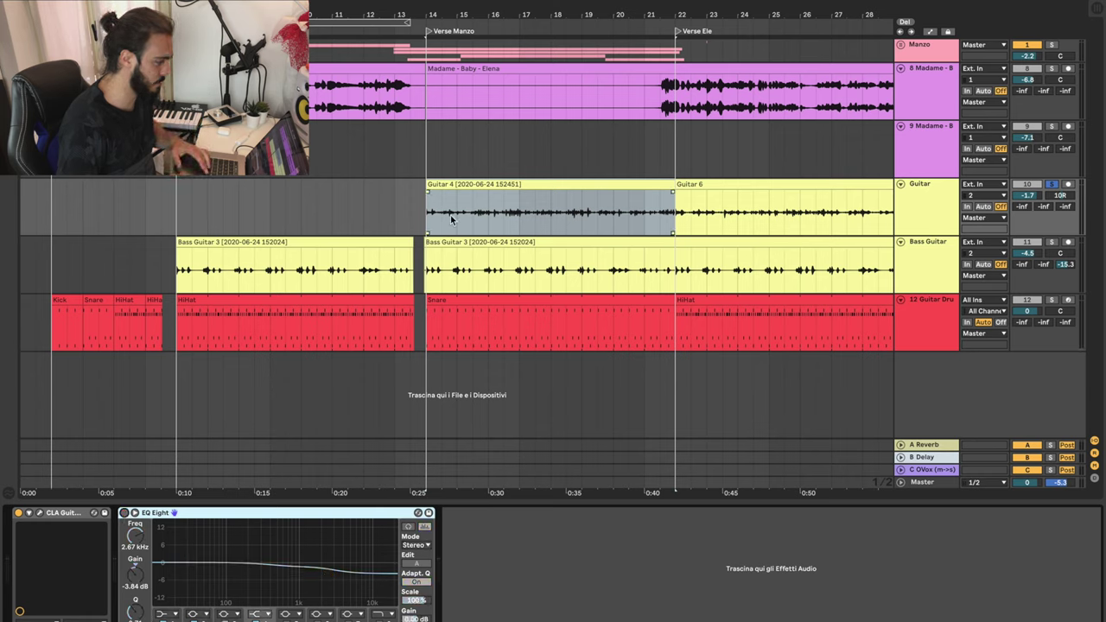
key(space)
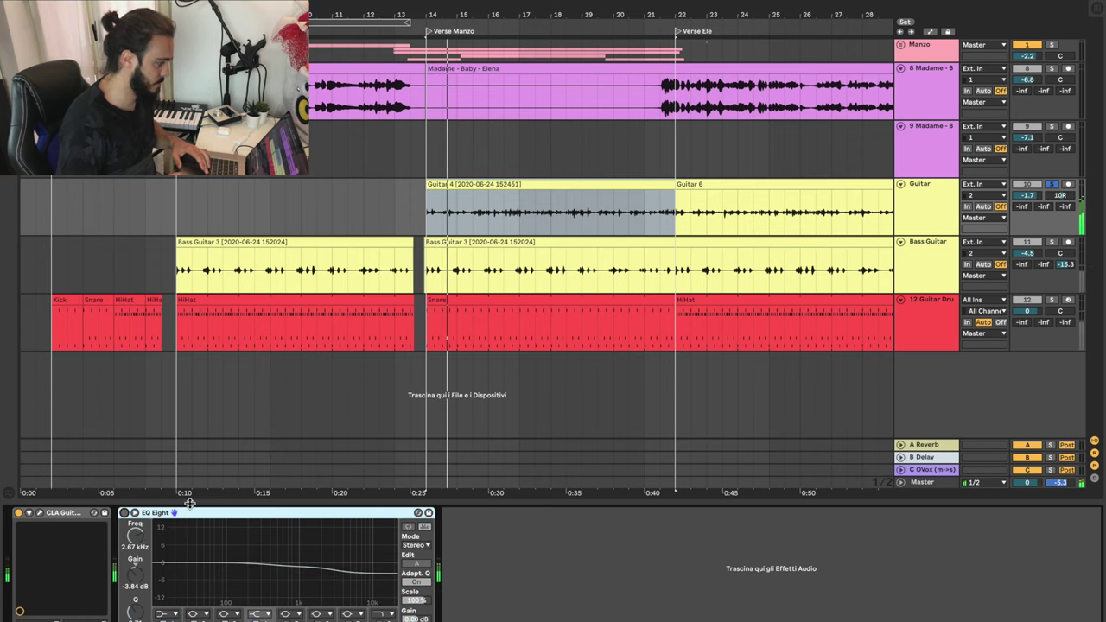
click(124, 513)
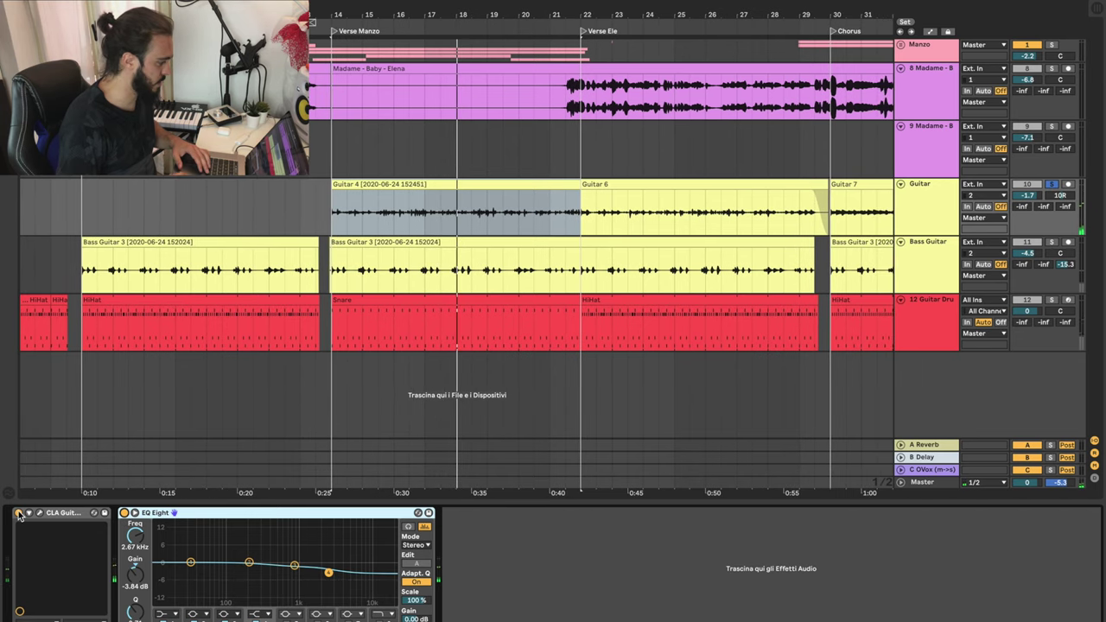
Step: Compare the guitar with both CLA Guitars and EQ Eight off, restoring EQ Eight first and CLA Guitars second, and stop playback
click(124, 513)
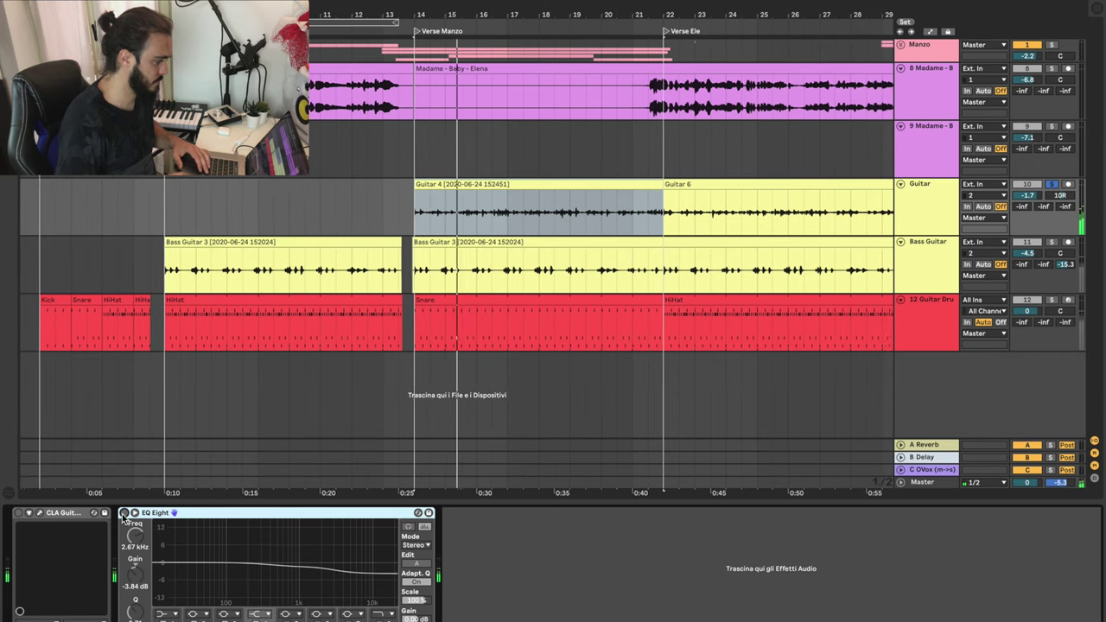
click(124, 513)
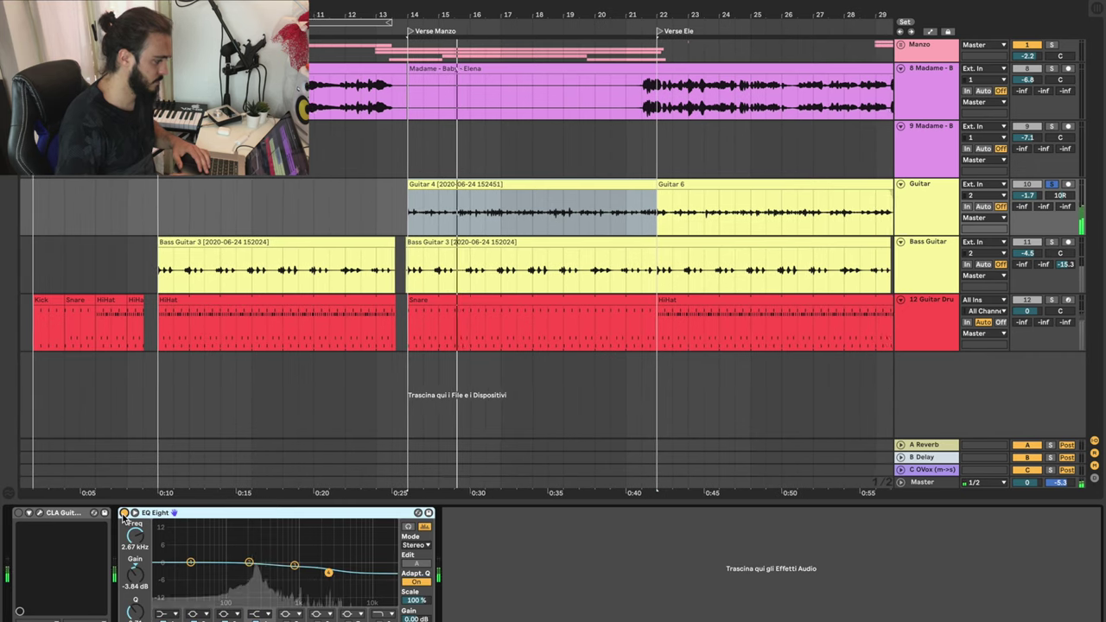
click(18, 514)
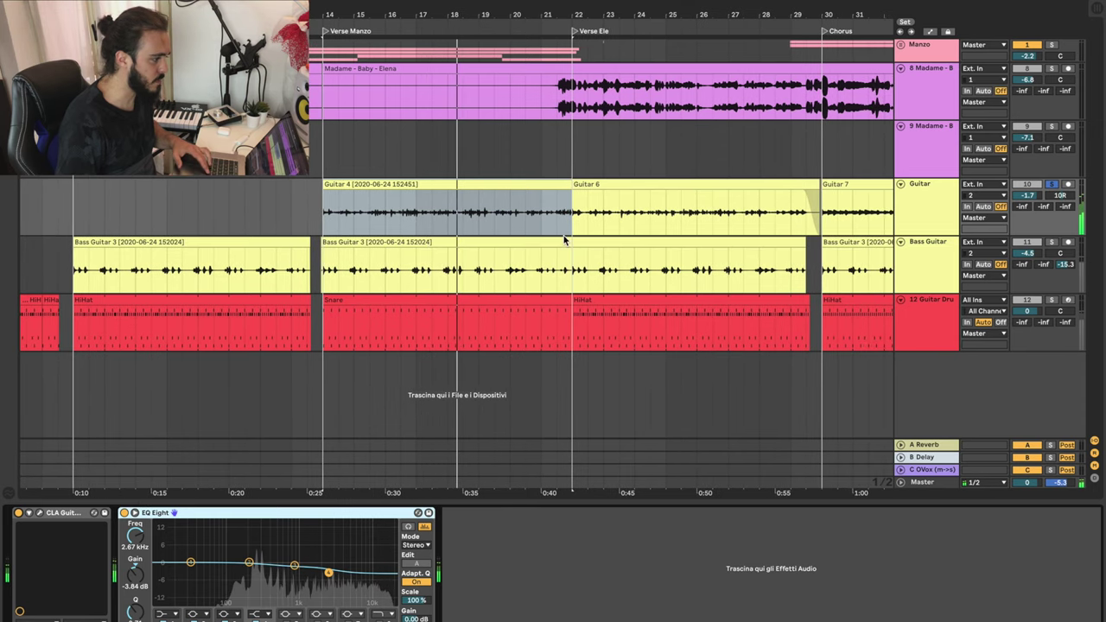
key(space)
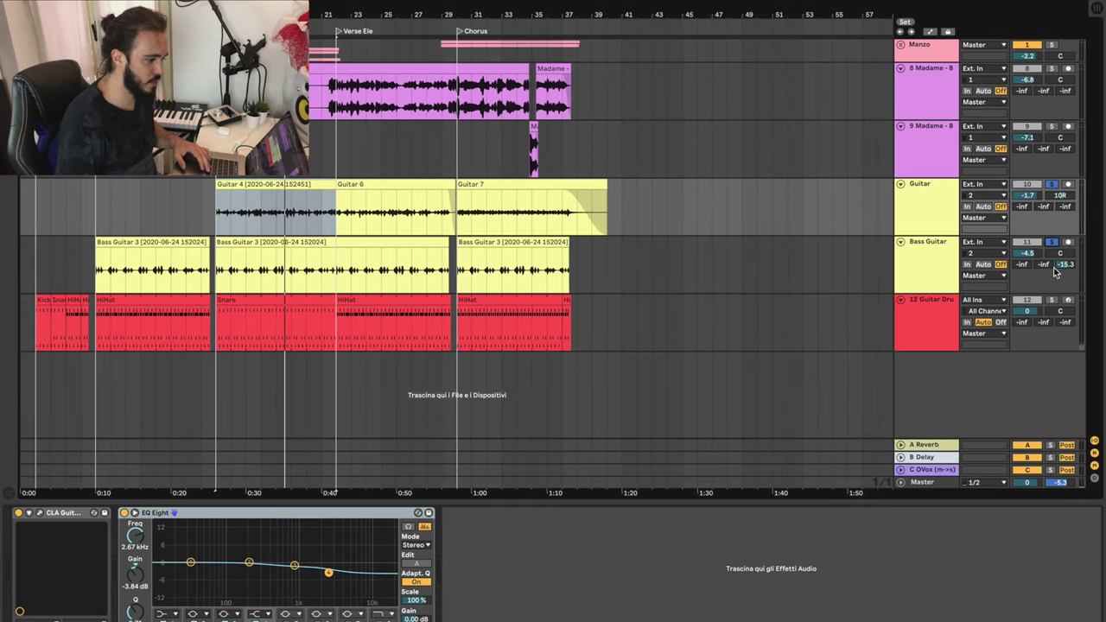